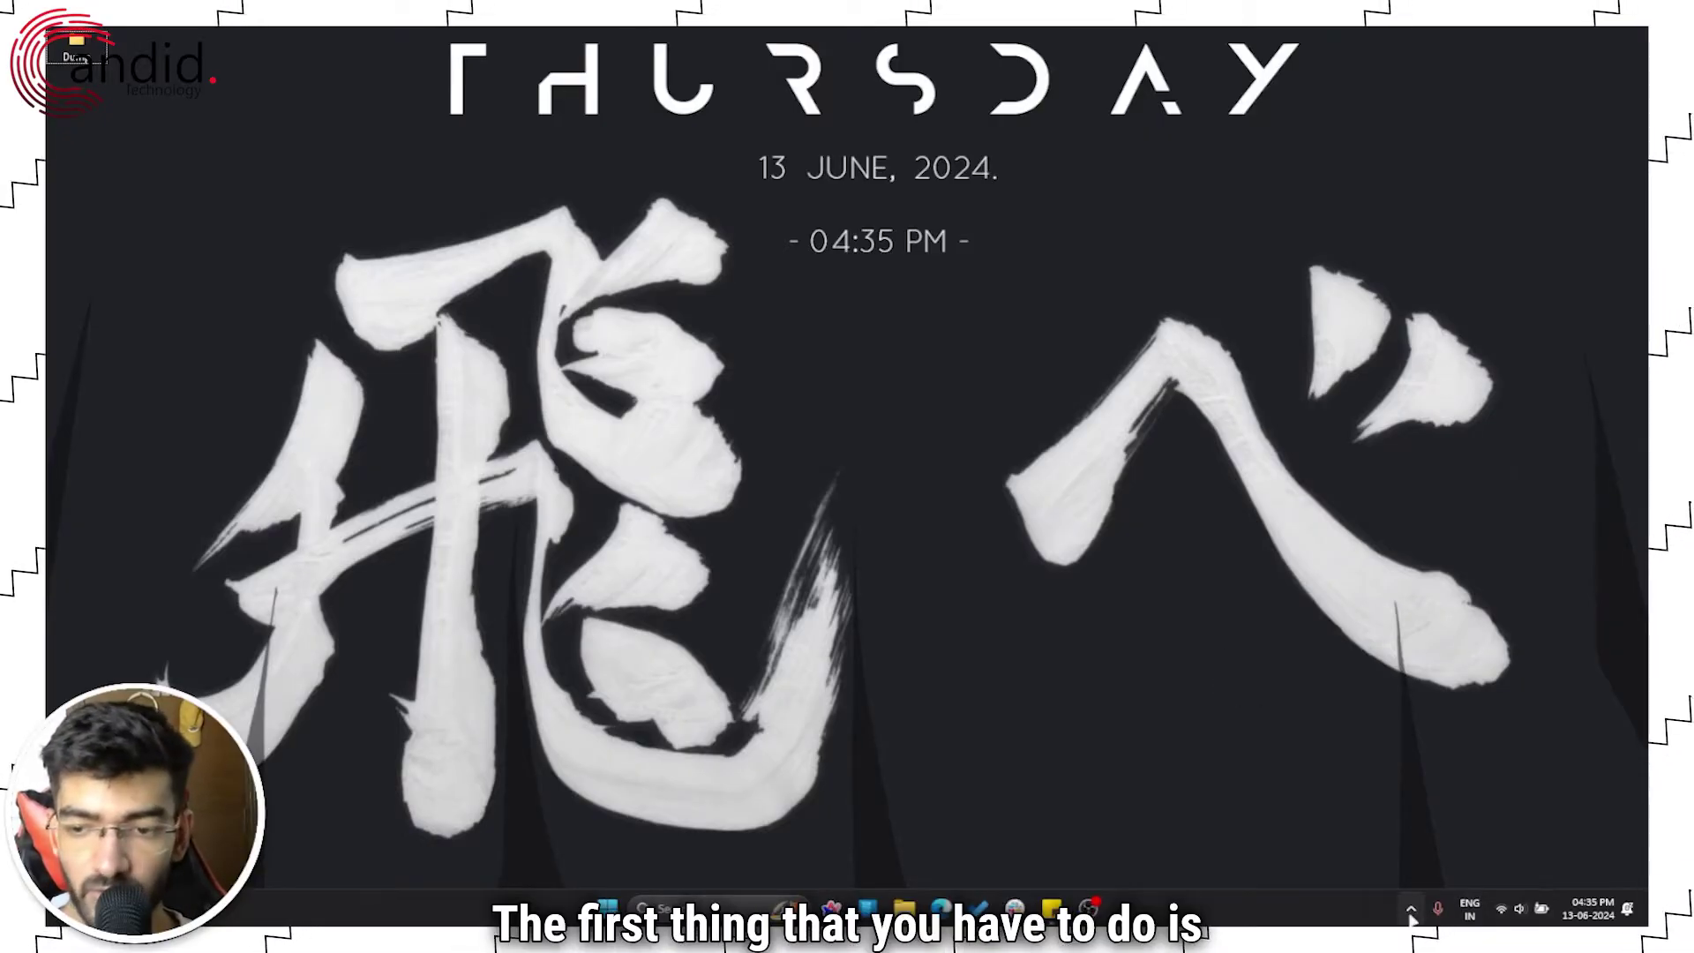
Launch Logitech G HUB from its icon among the hidden tray icons
click(1412, 910)
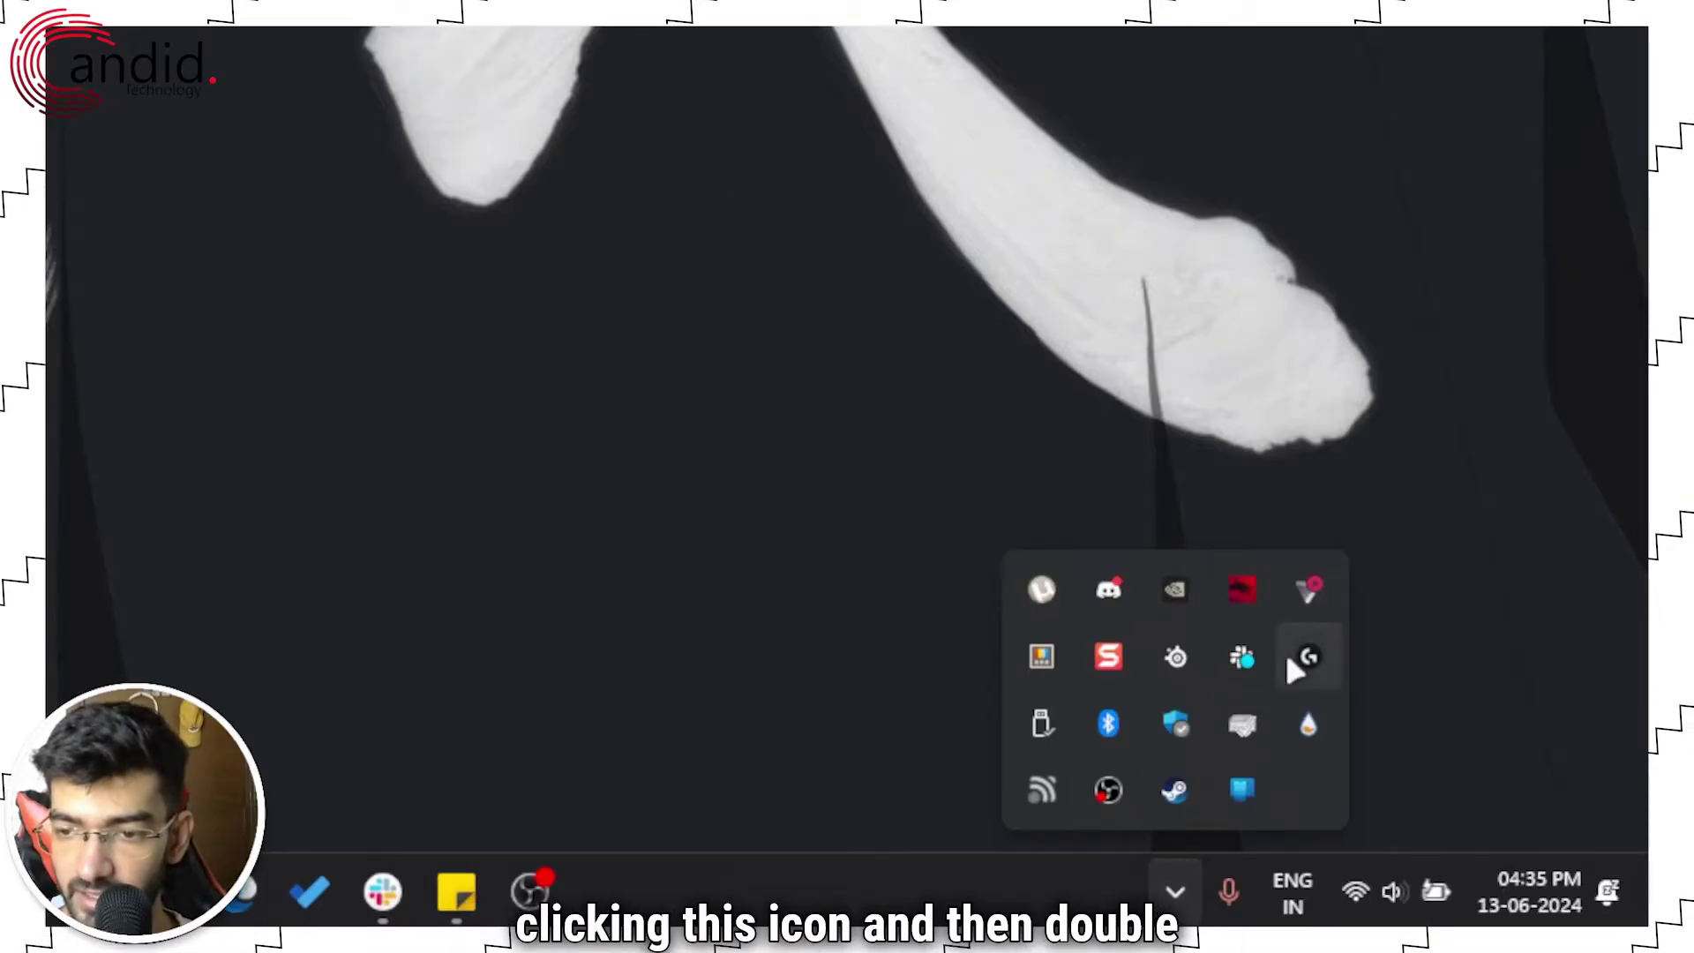
double_click(1298, 660)
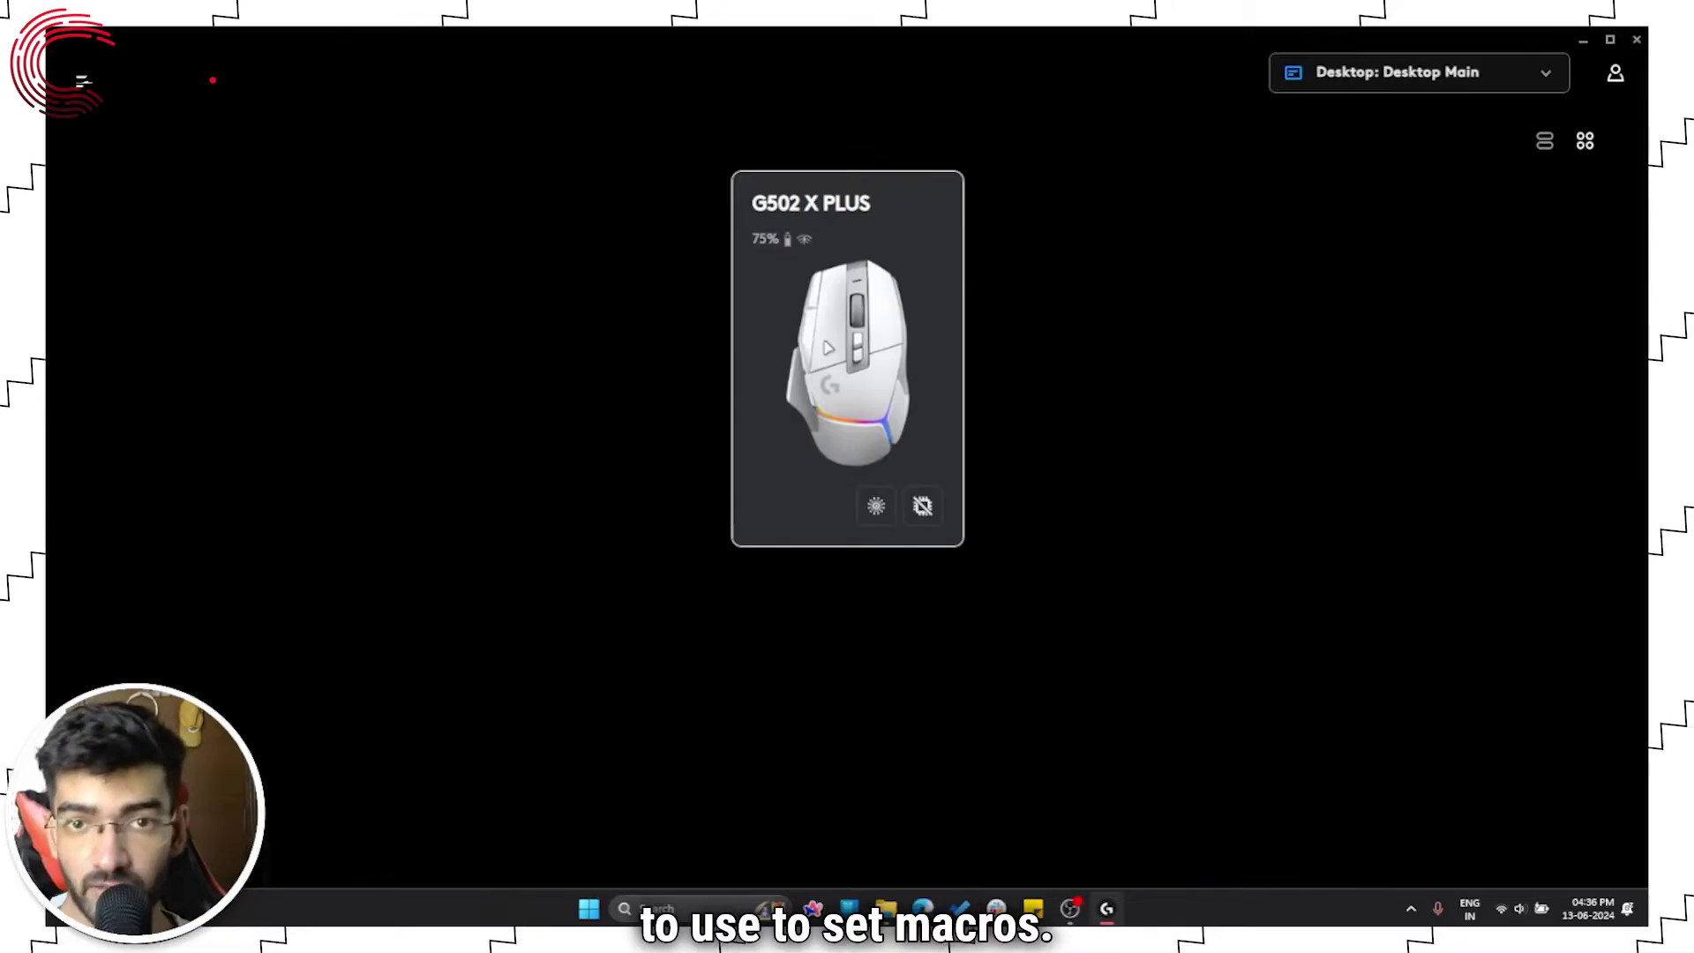
Open the G502 X PLUS device settings and show its Macros list
click(828, 347)
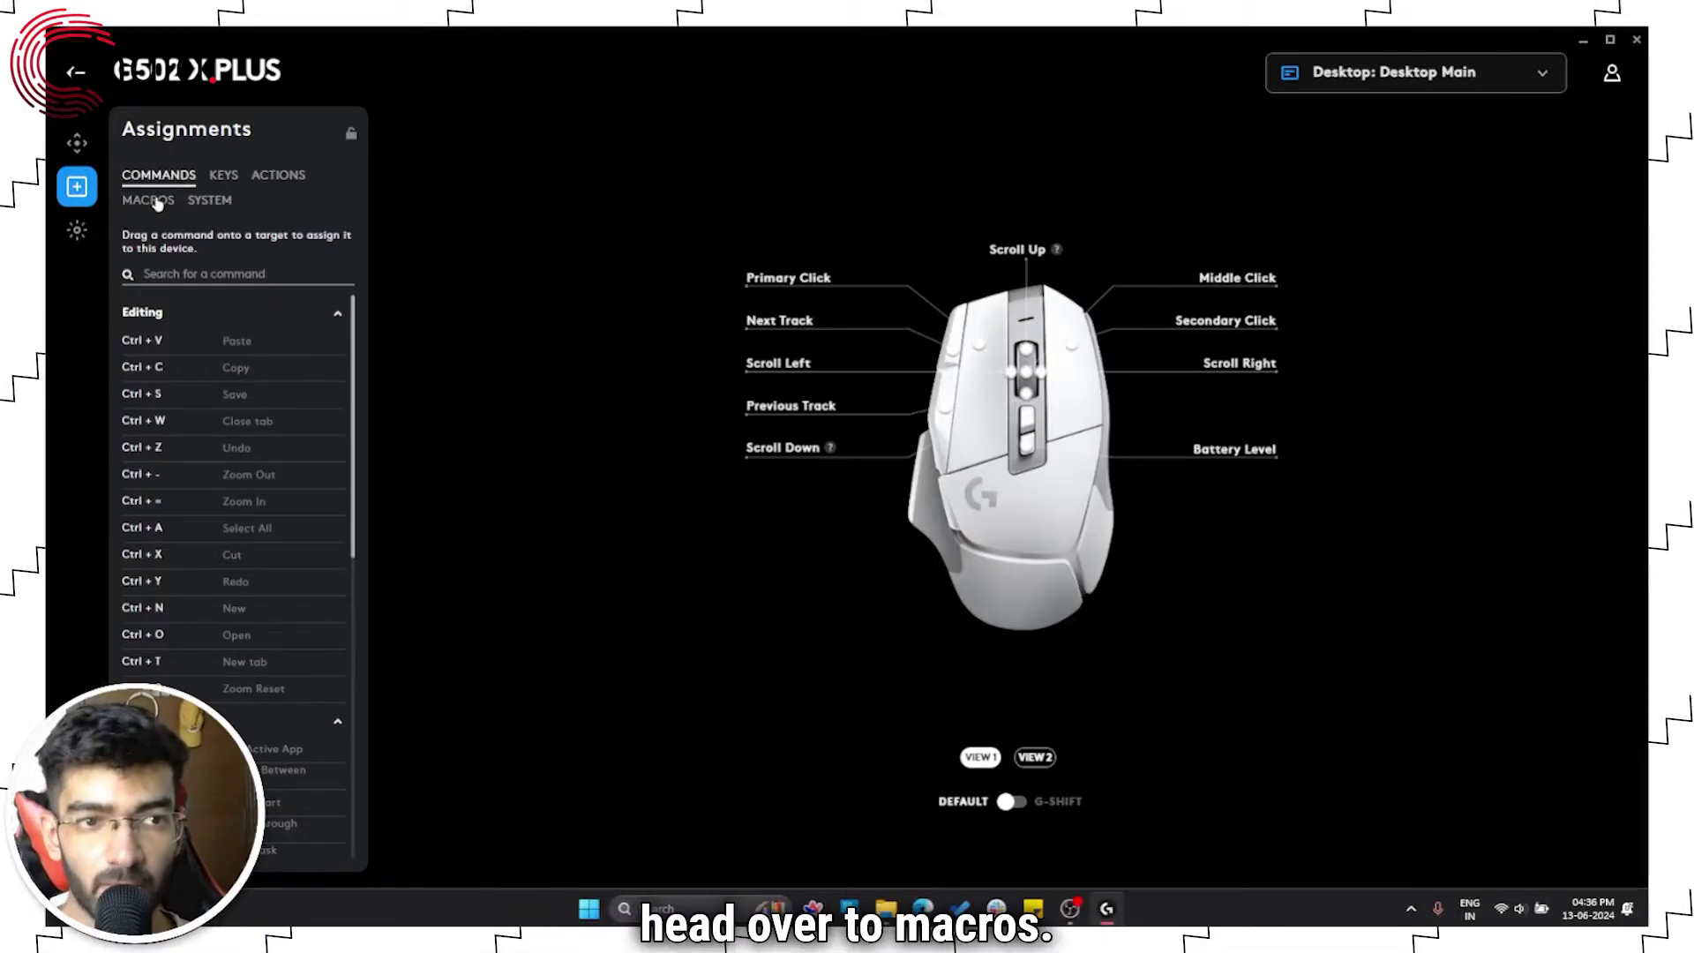
click(156, 201)
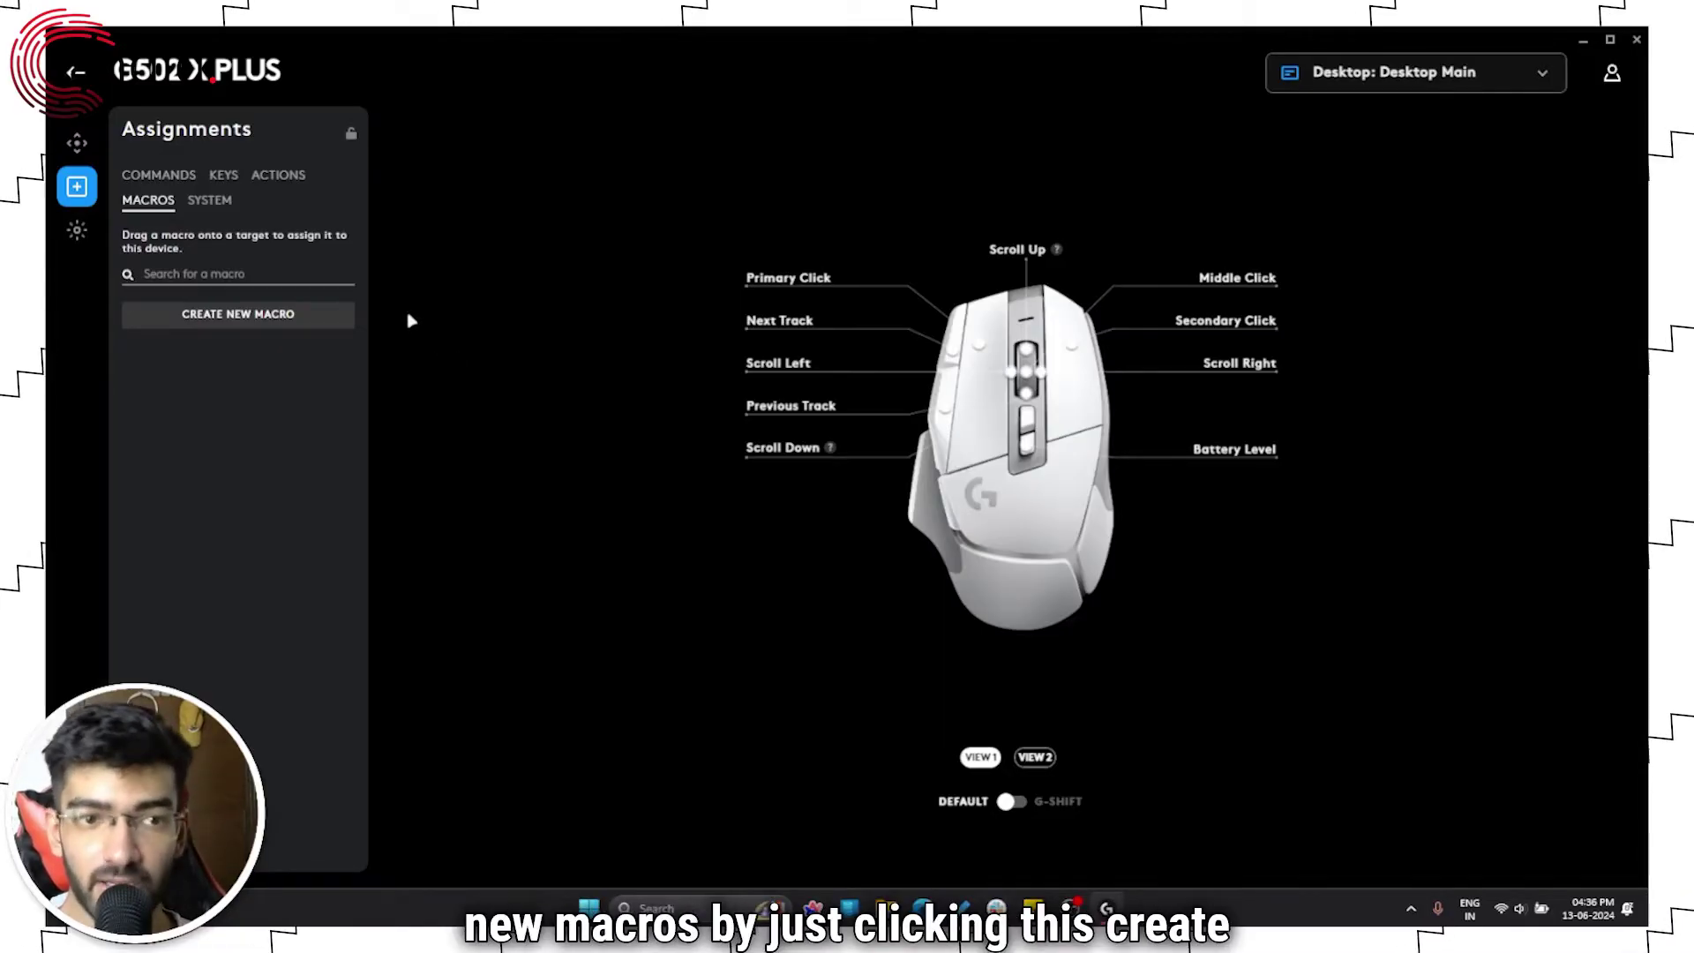
Create a new macro named 'Test Macro'
click(272, 325)
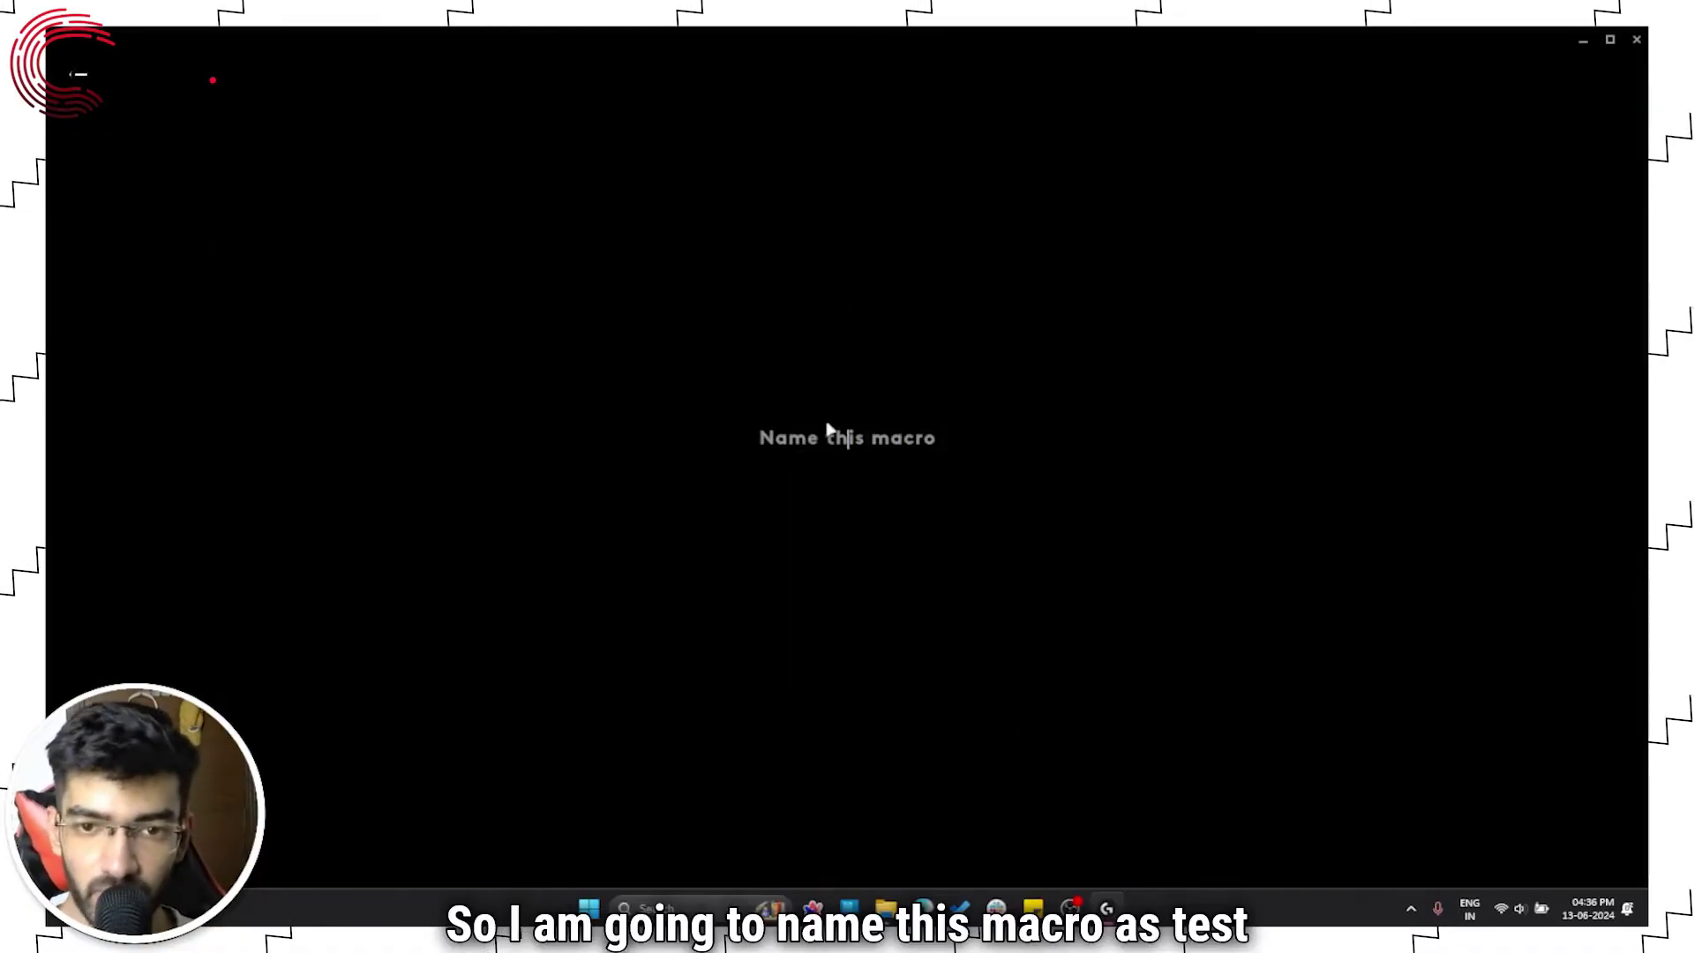
text(Test )
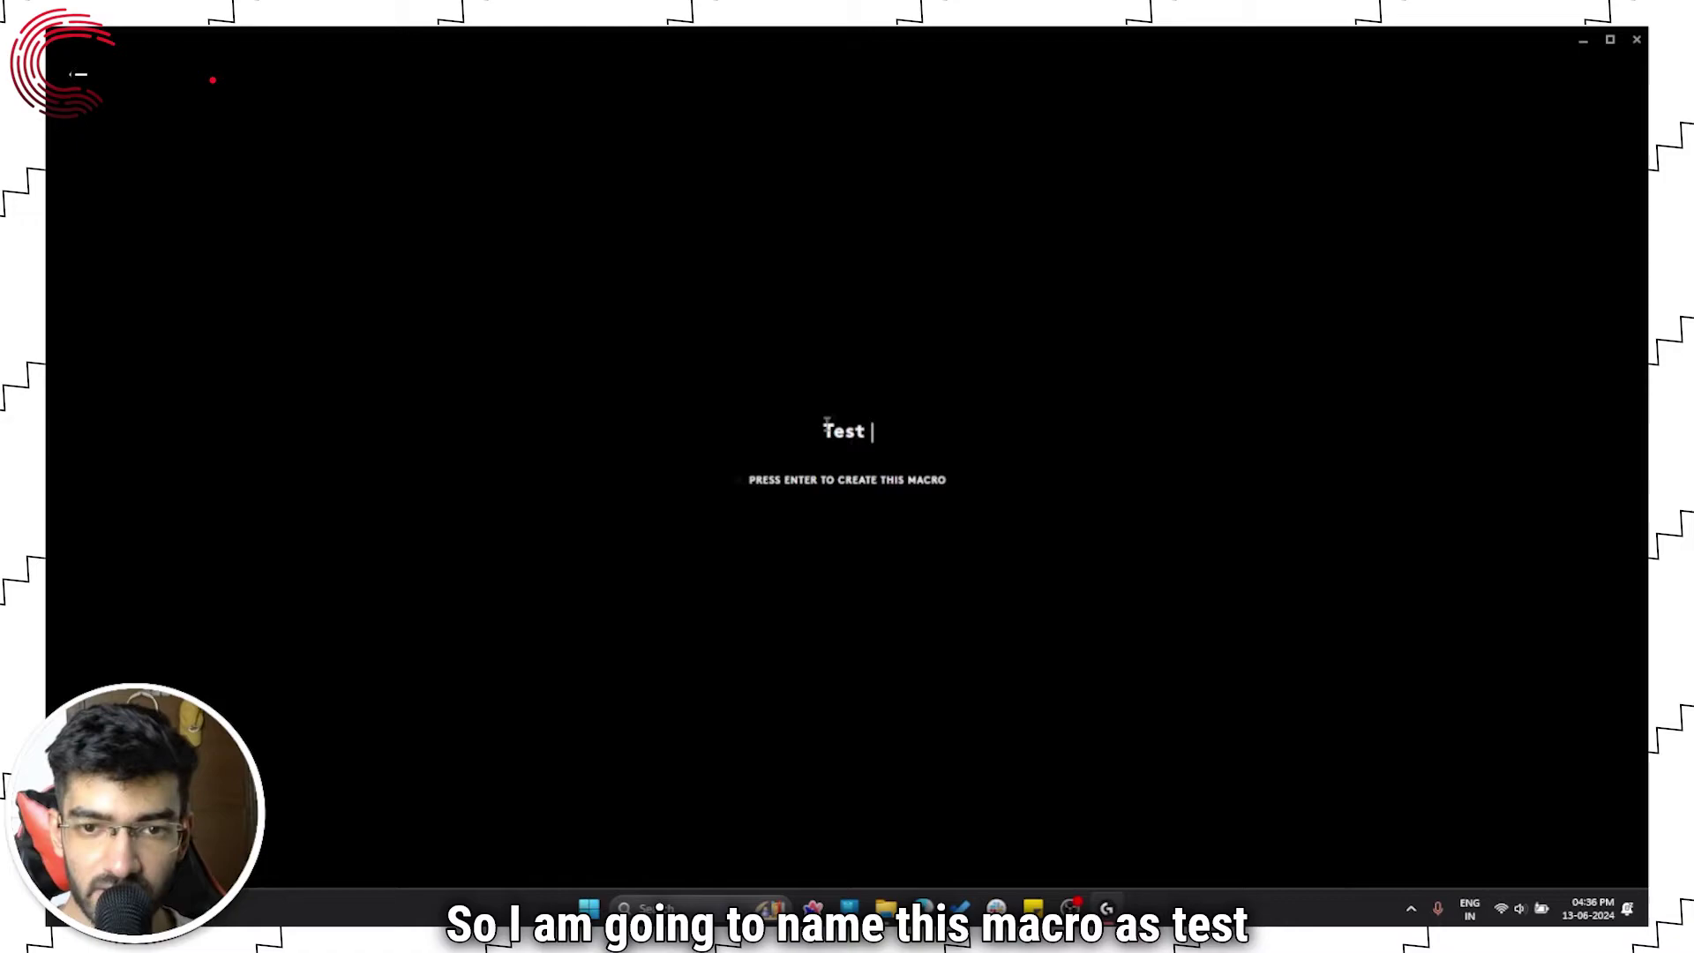
text(Macro)
key(Return)
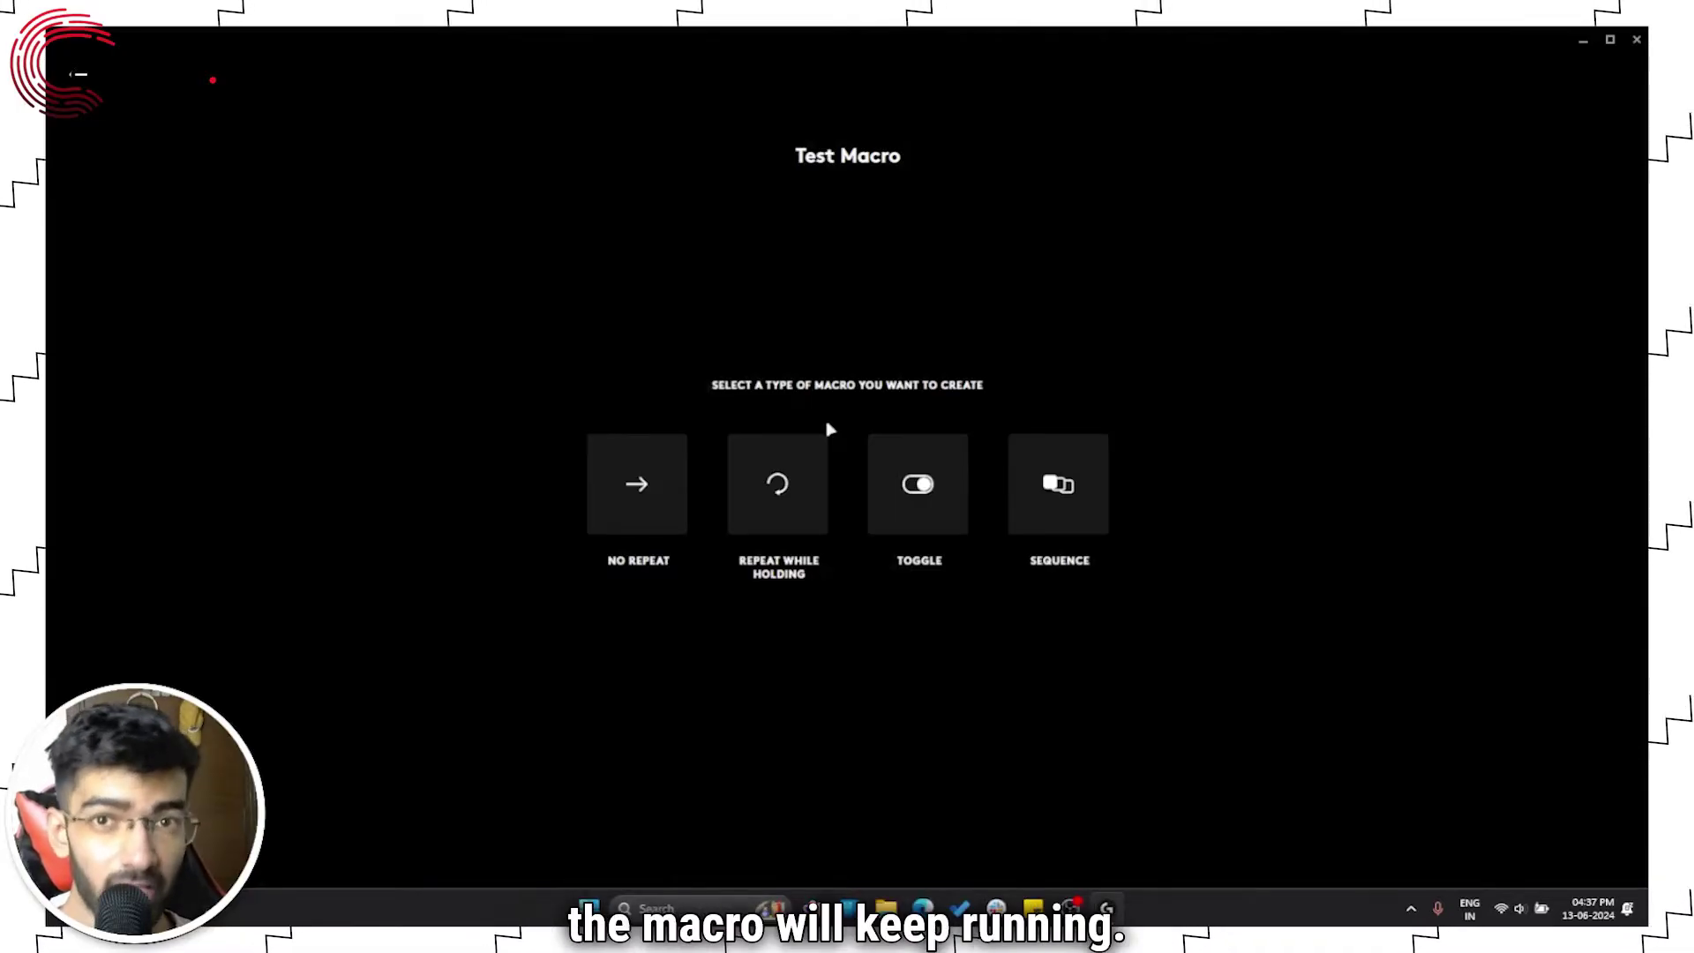
mouse_move(953, 452)
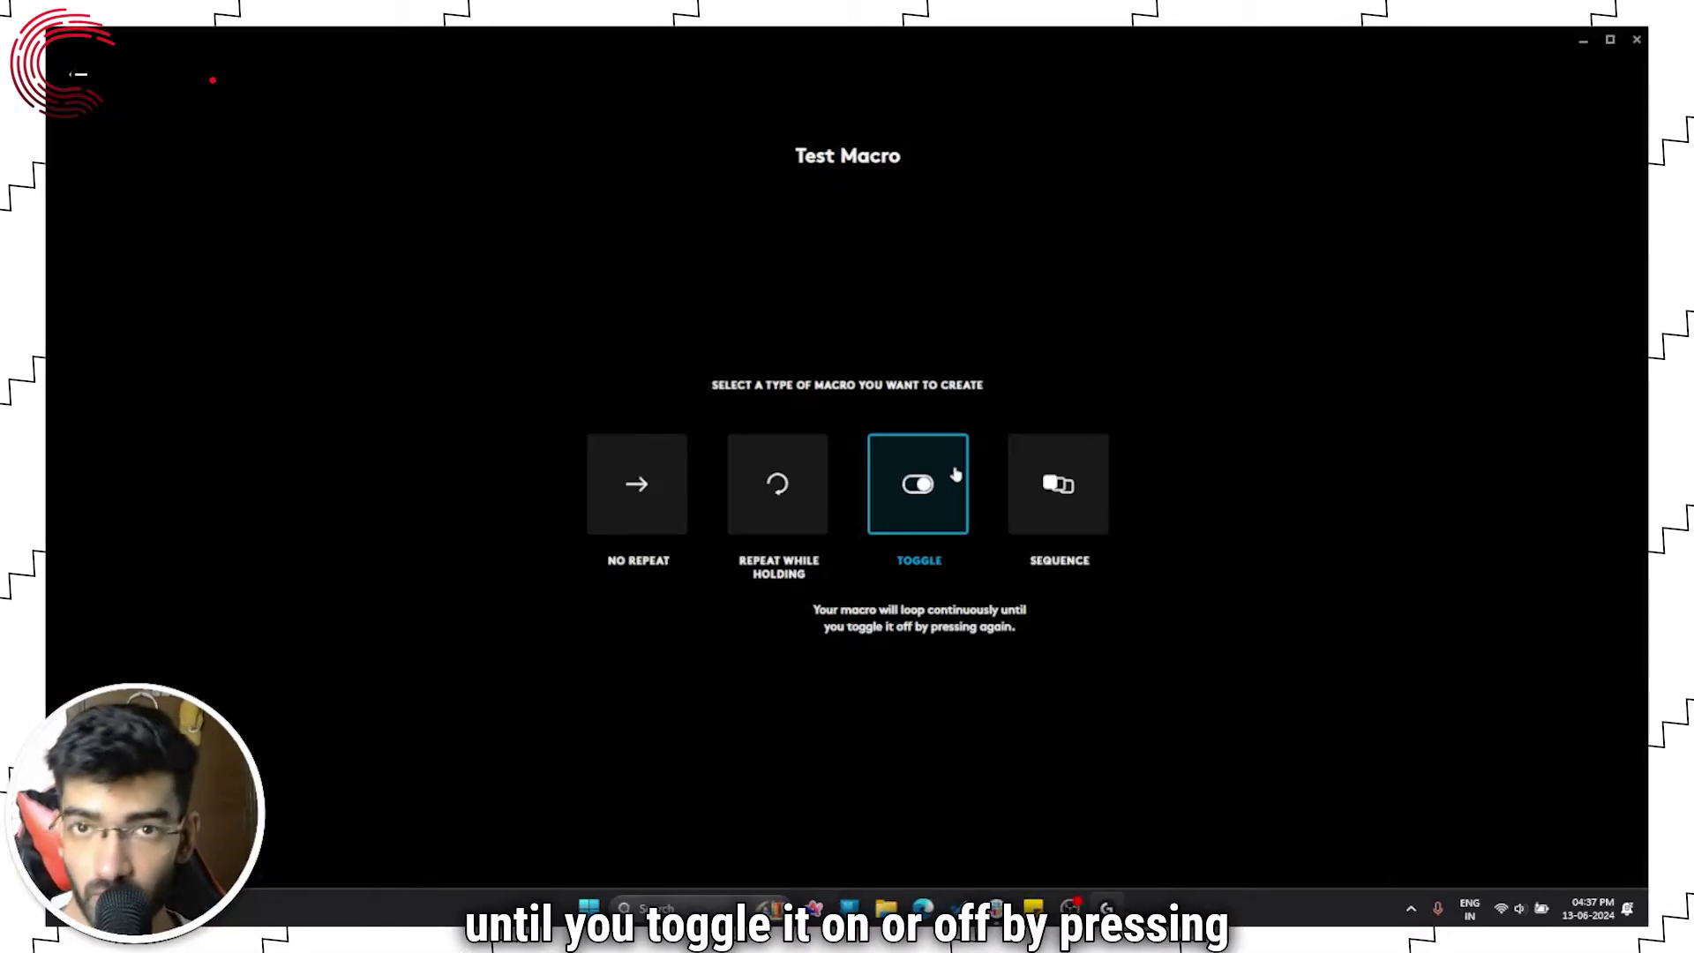
mouse_move(1087, 492)
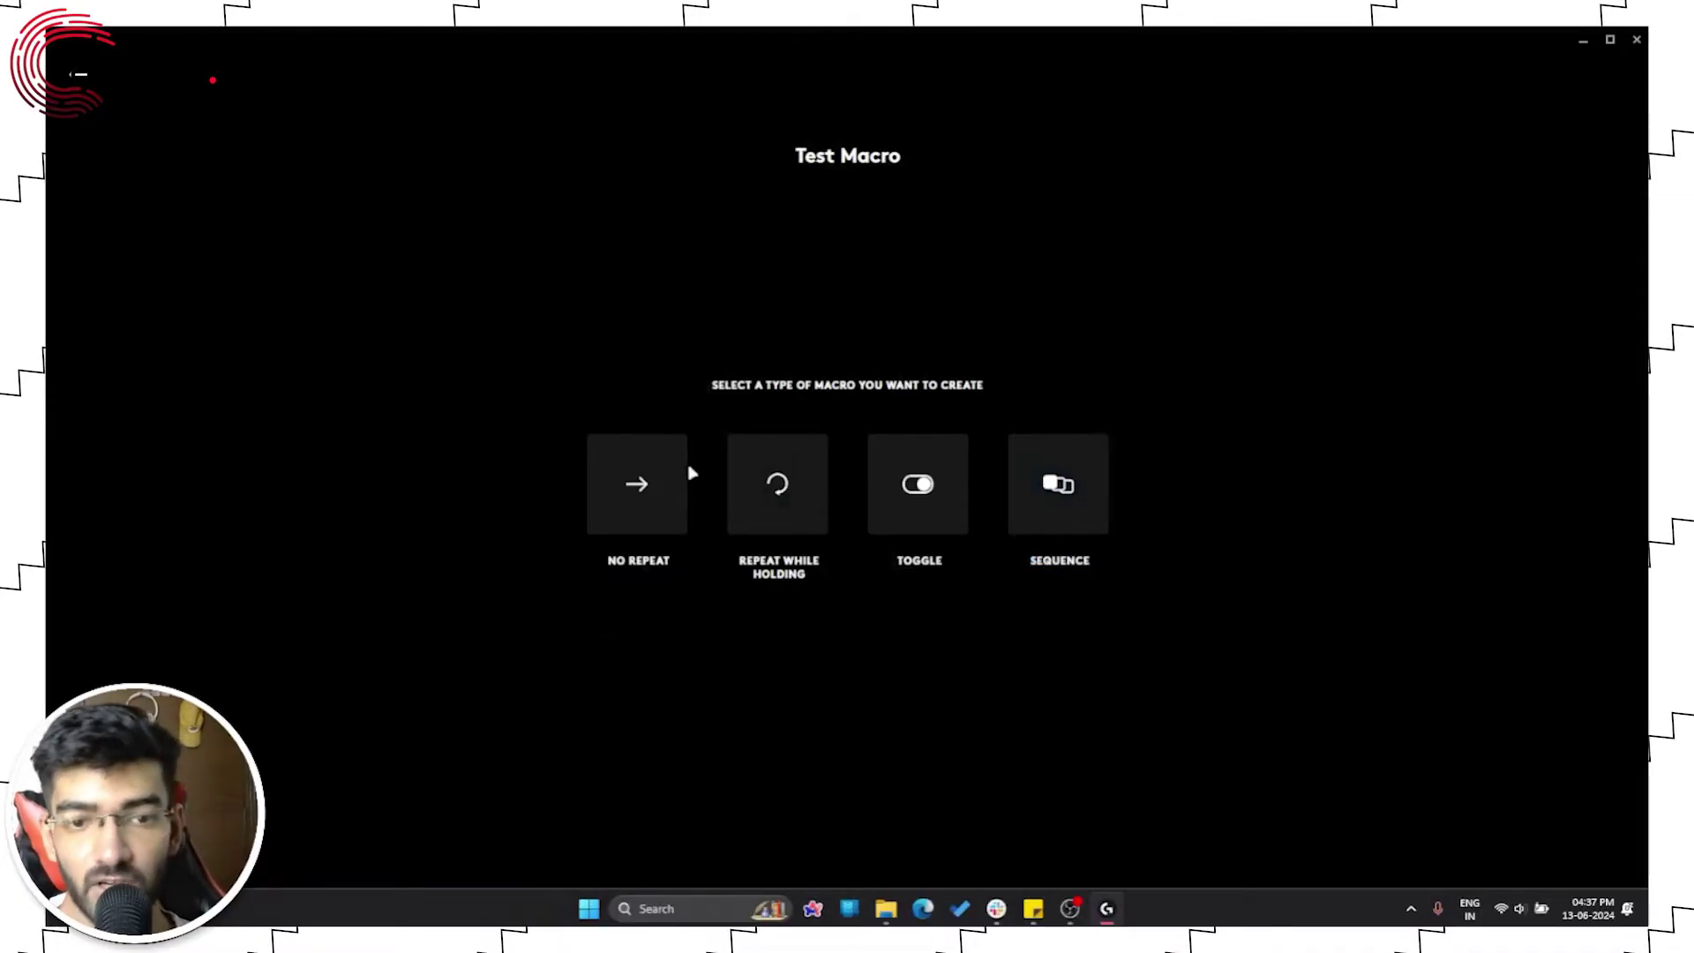
Set Test Macro to No Repeat and record the Ctrl+Shift+B keystrokes
click(658, 481)
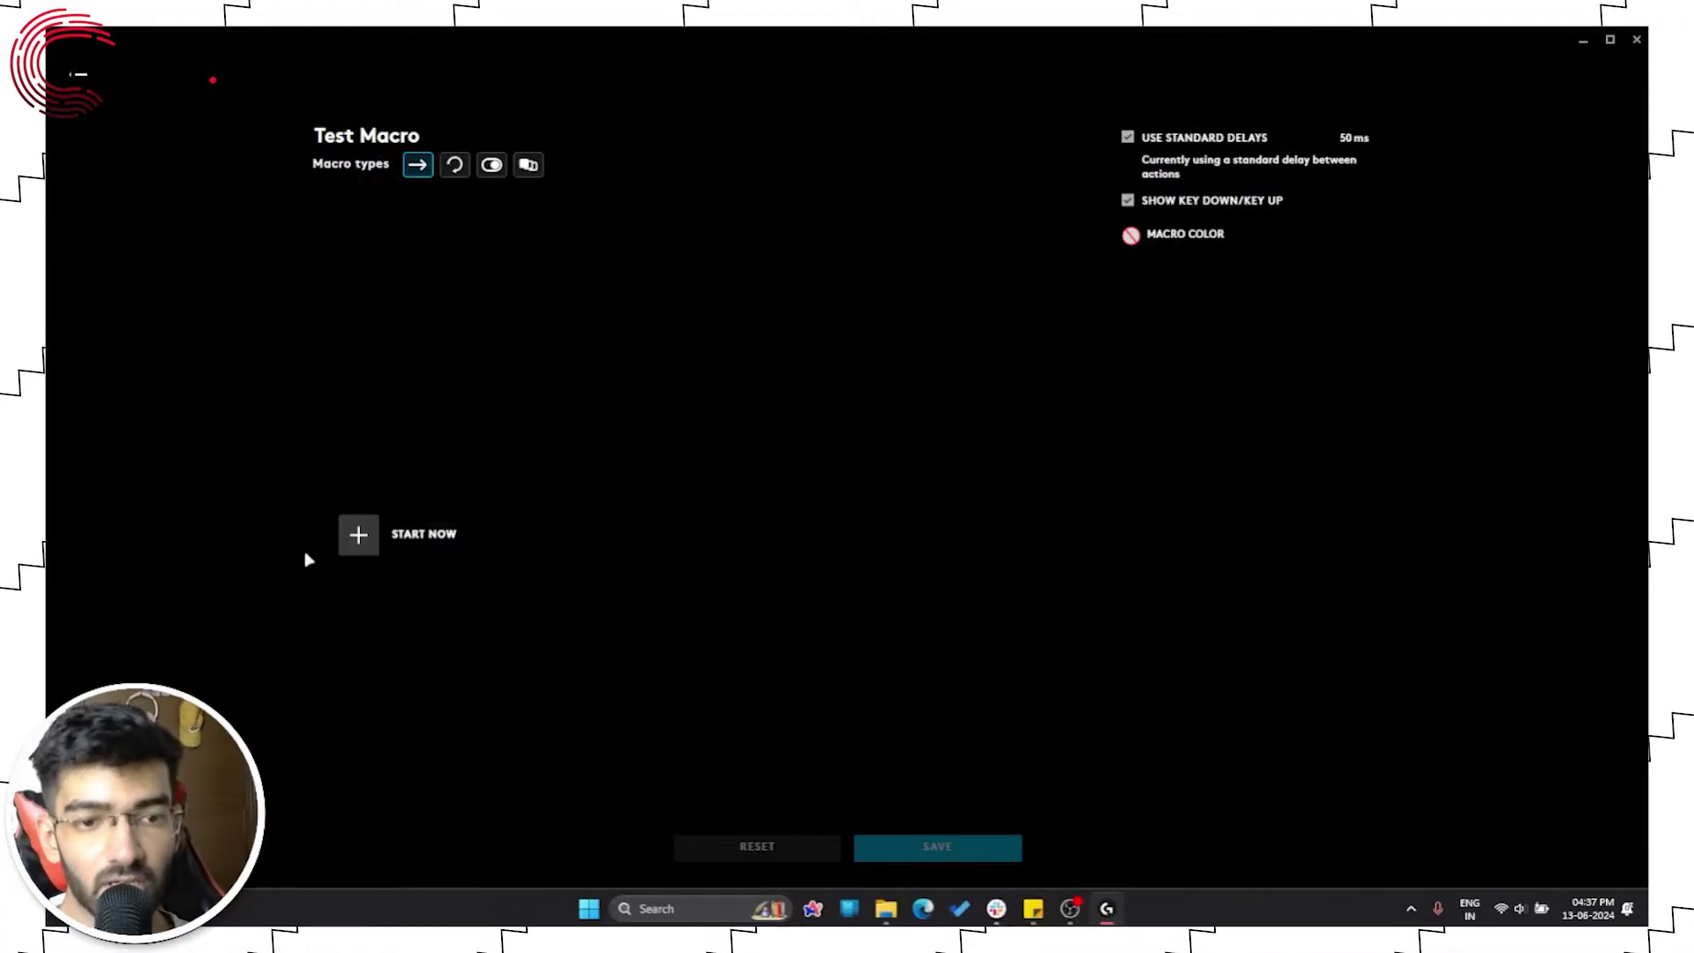
click(392, 546)
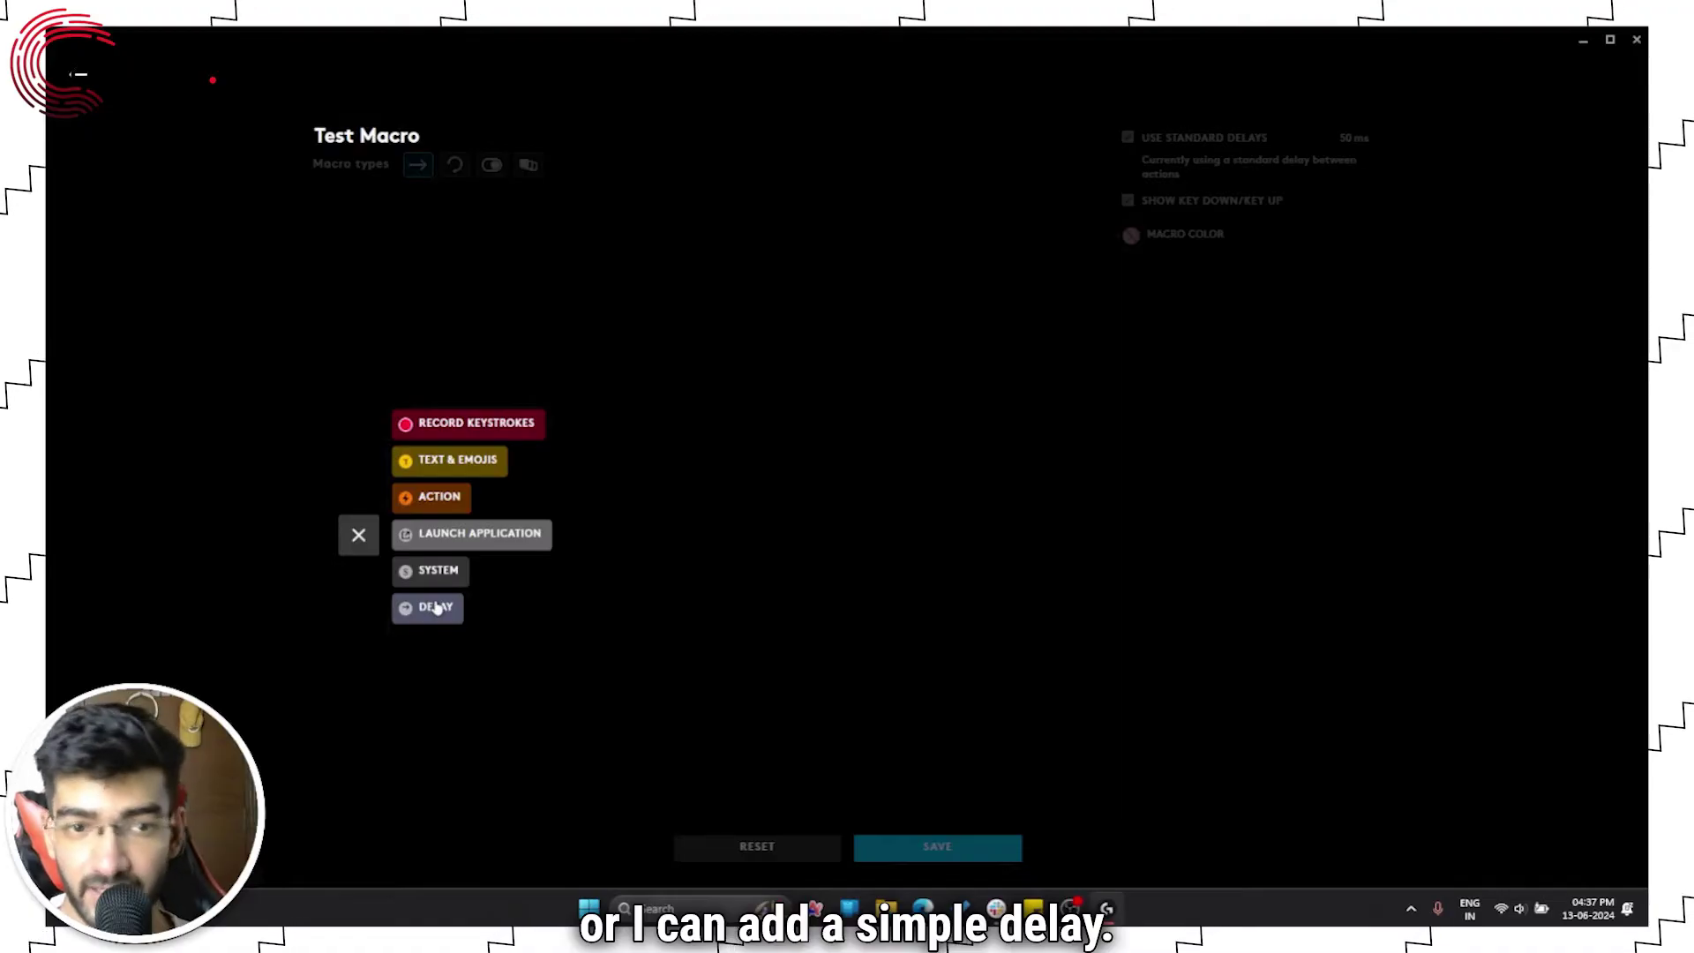
click(462, 426)
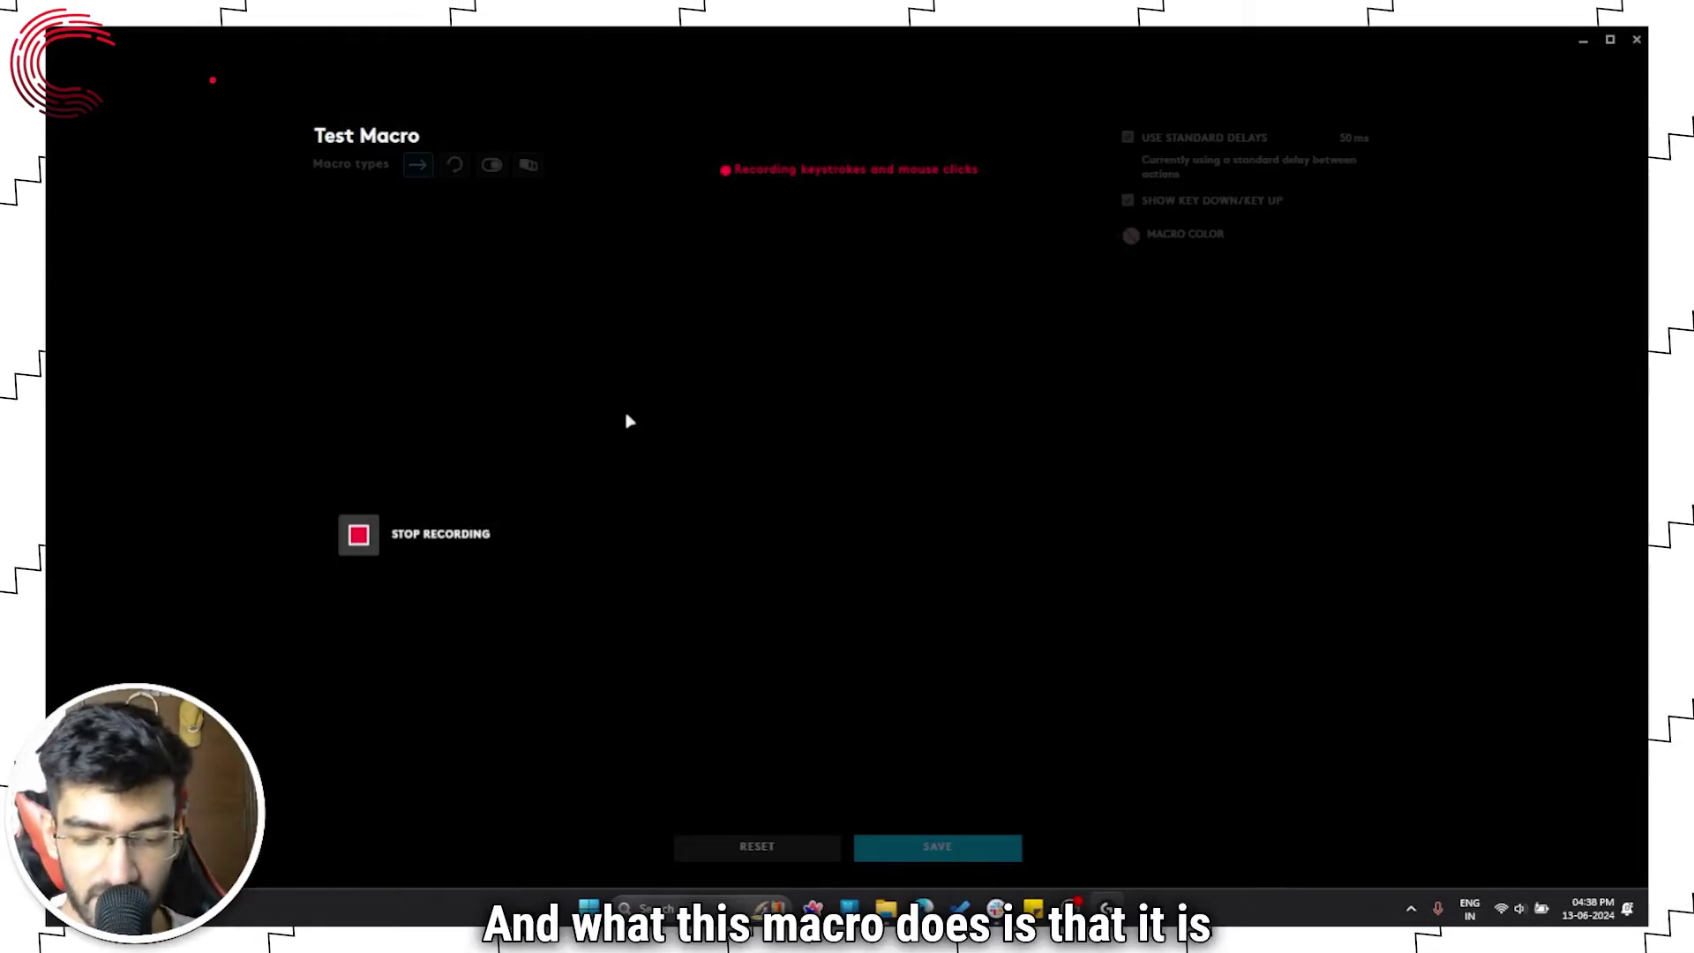
key(ctrl)
key(shift)
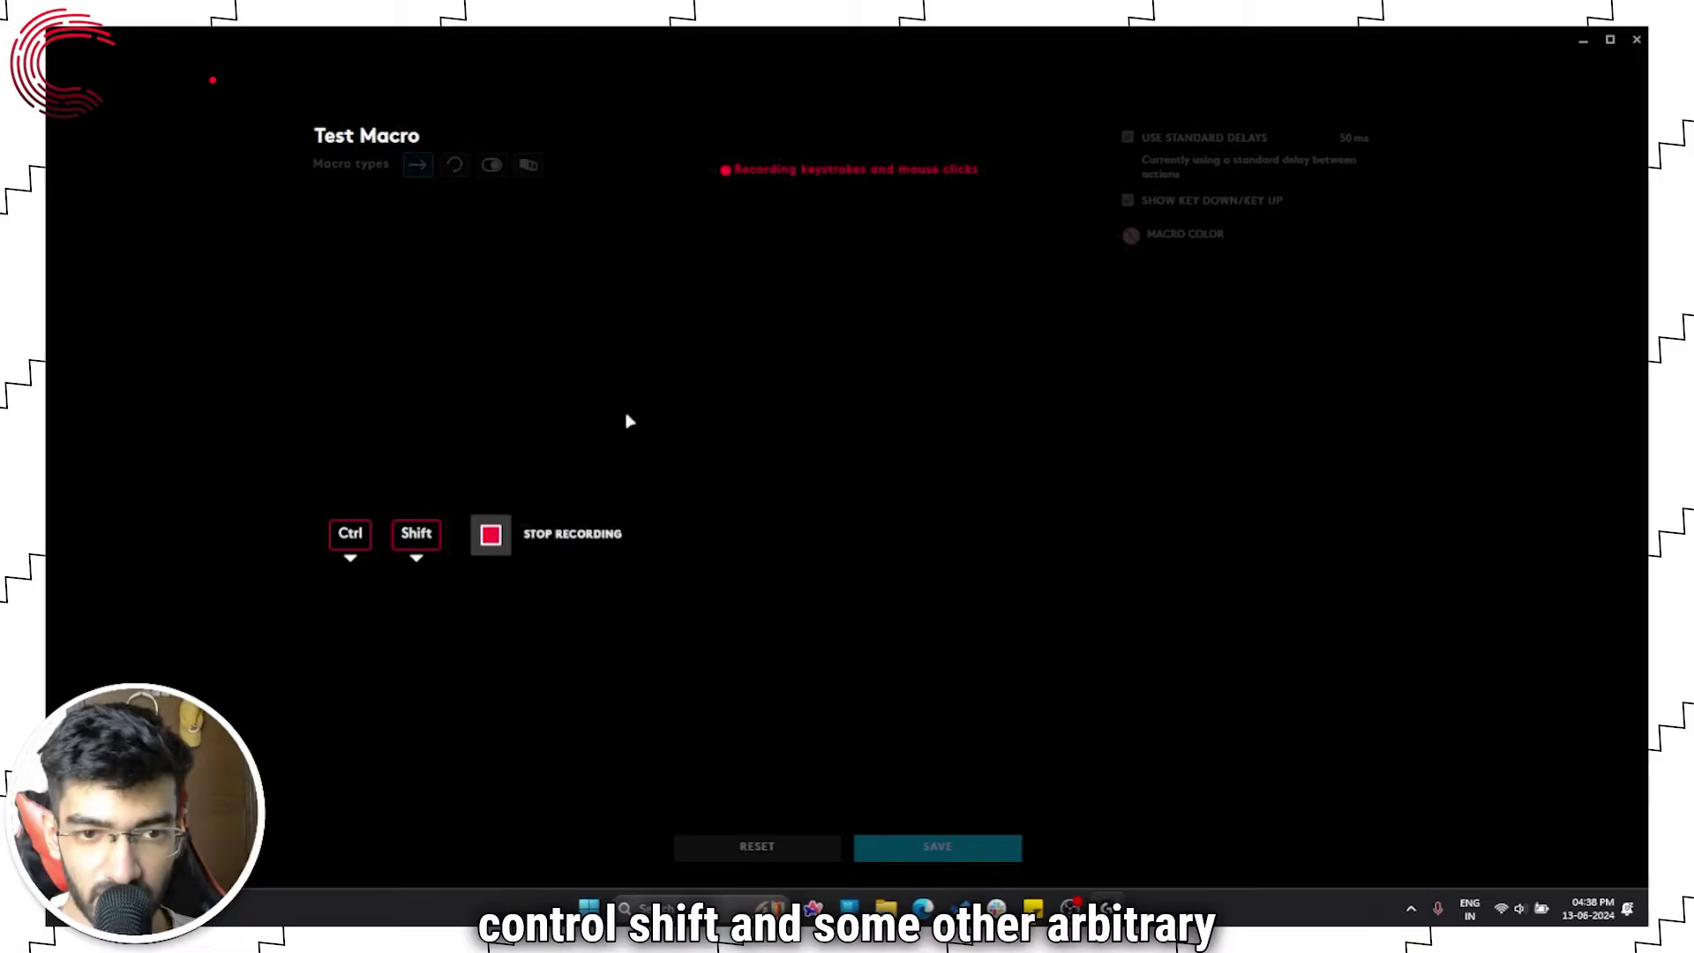
key(b)
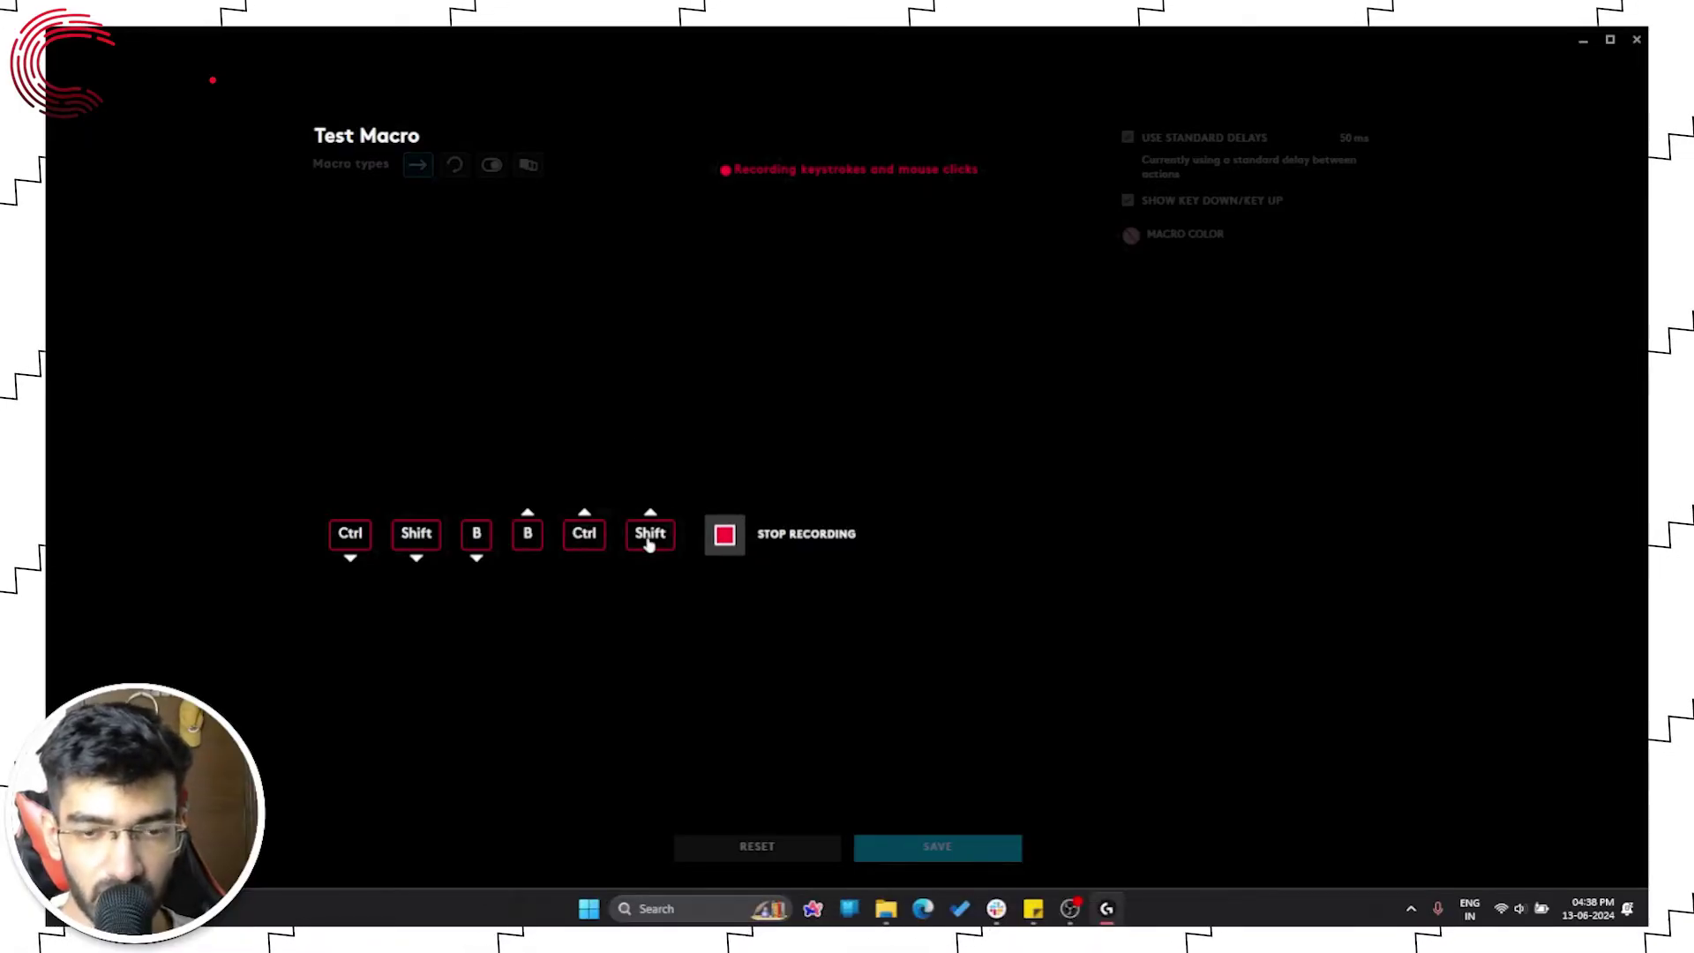
Stop recording and delete the B, Ctrl and Shift key-up entries, keeping only key presses
click(724, 534)
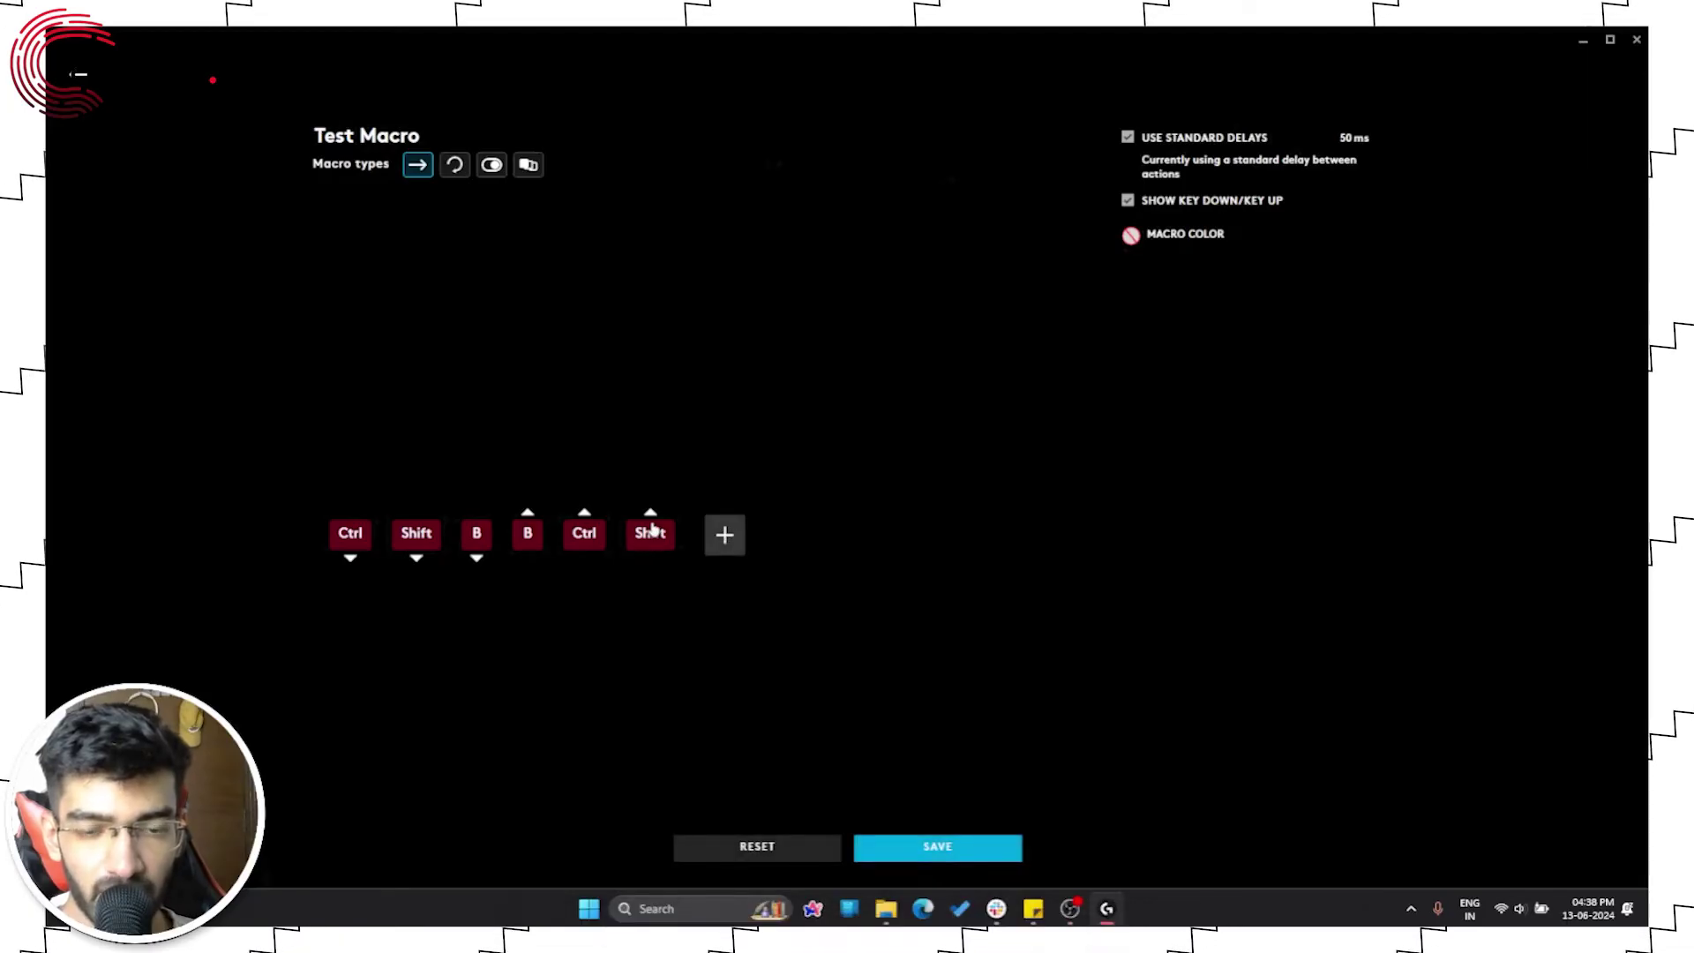
click(650, 532)
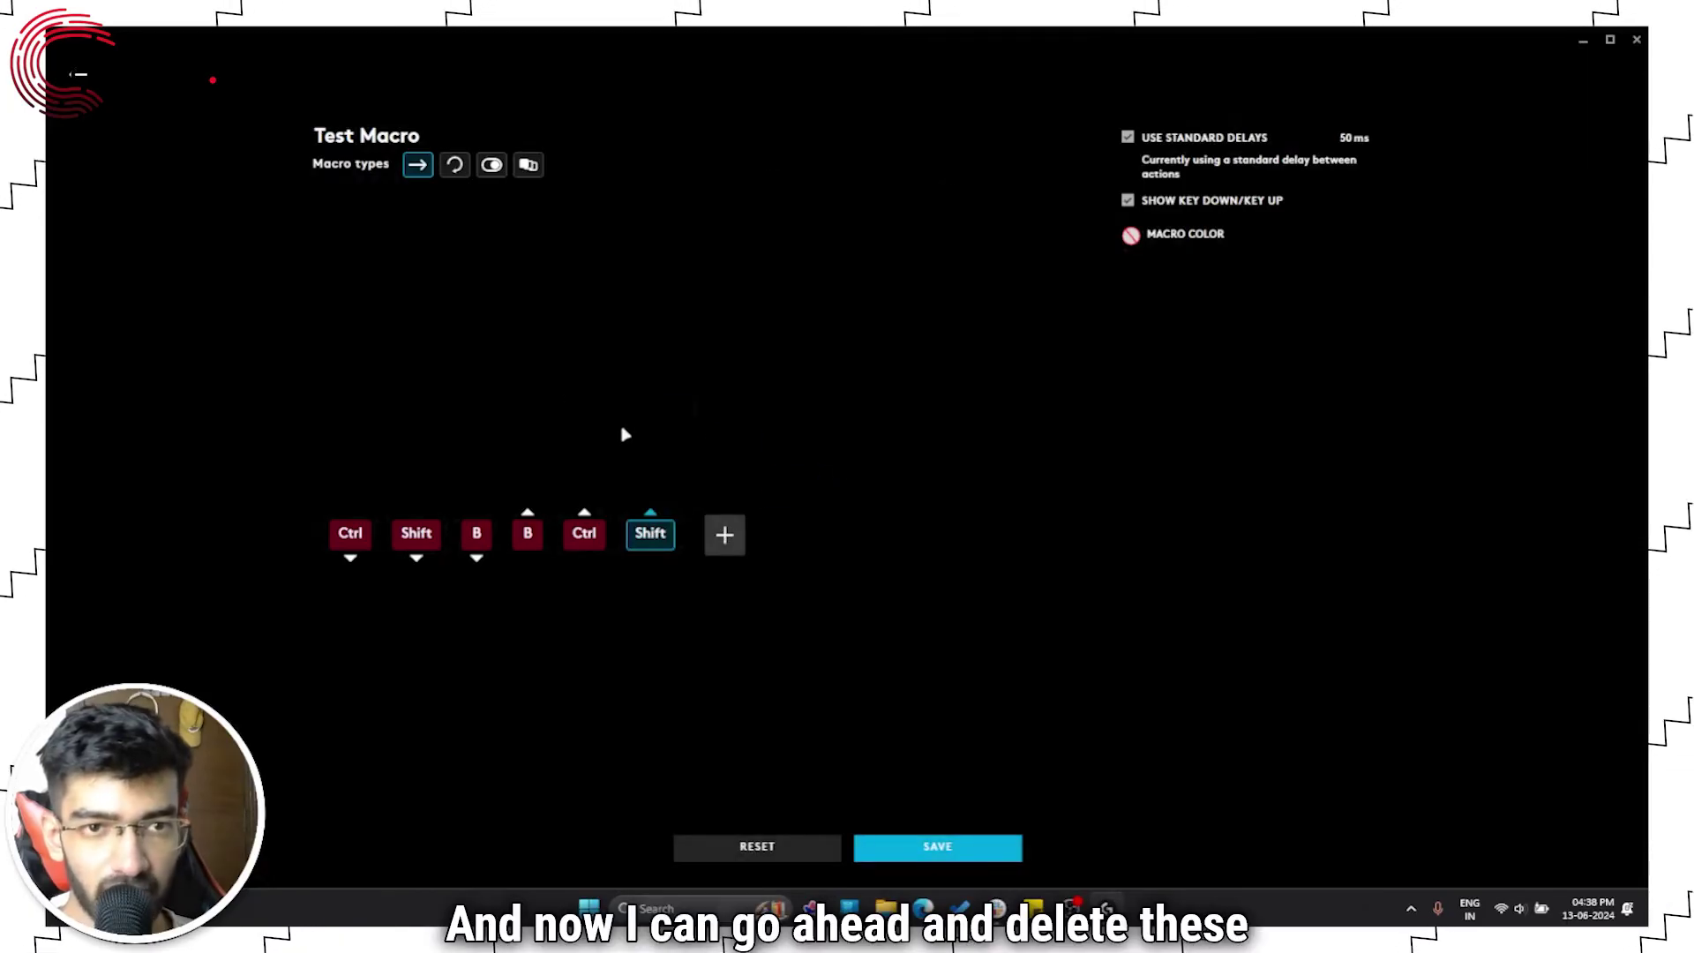
click(555, 537)
click(530, 538)
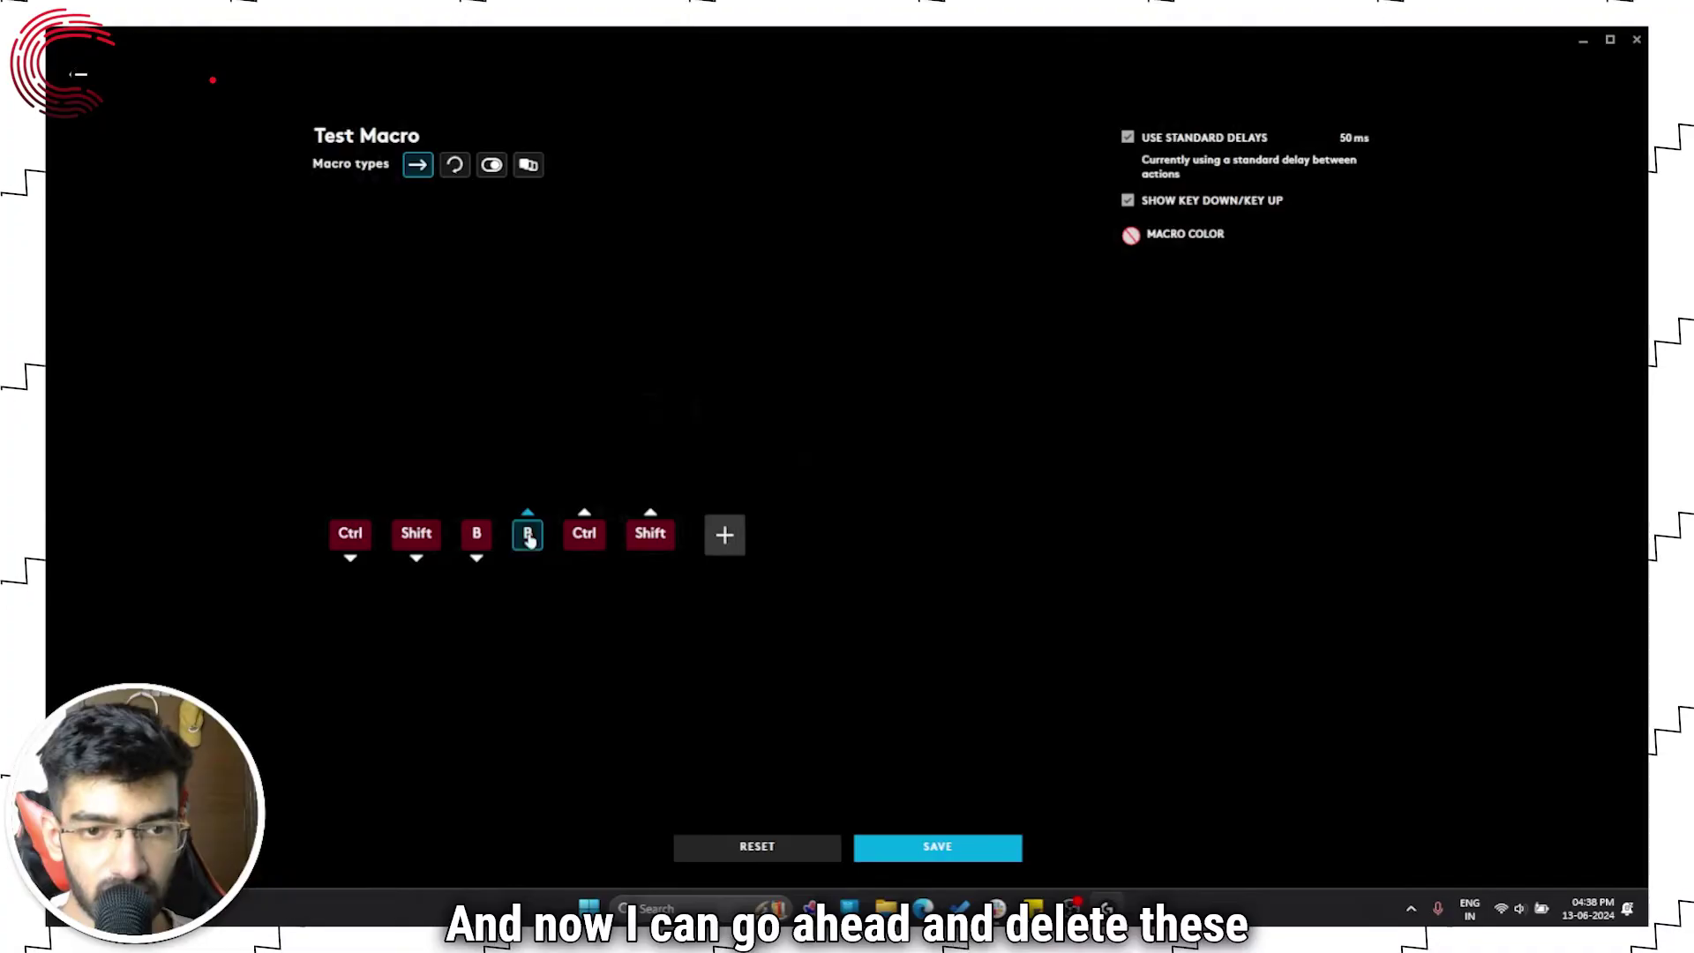
key(Delete)
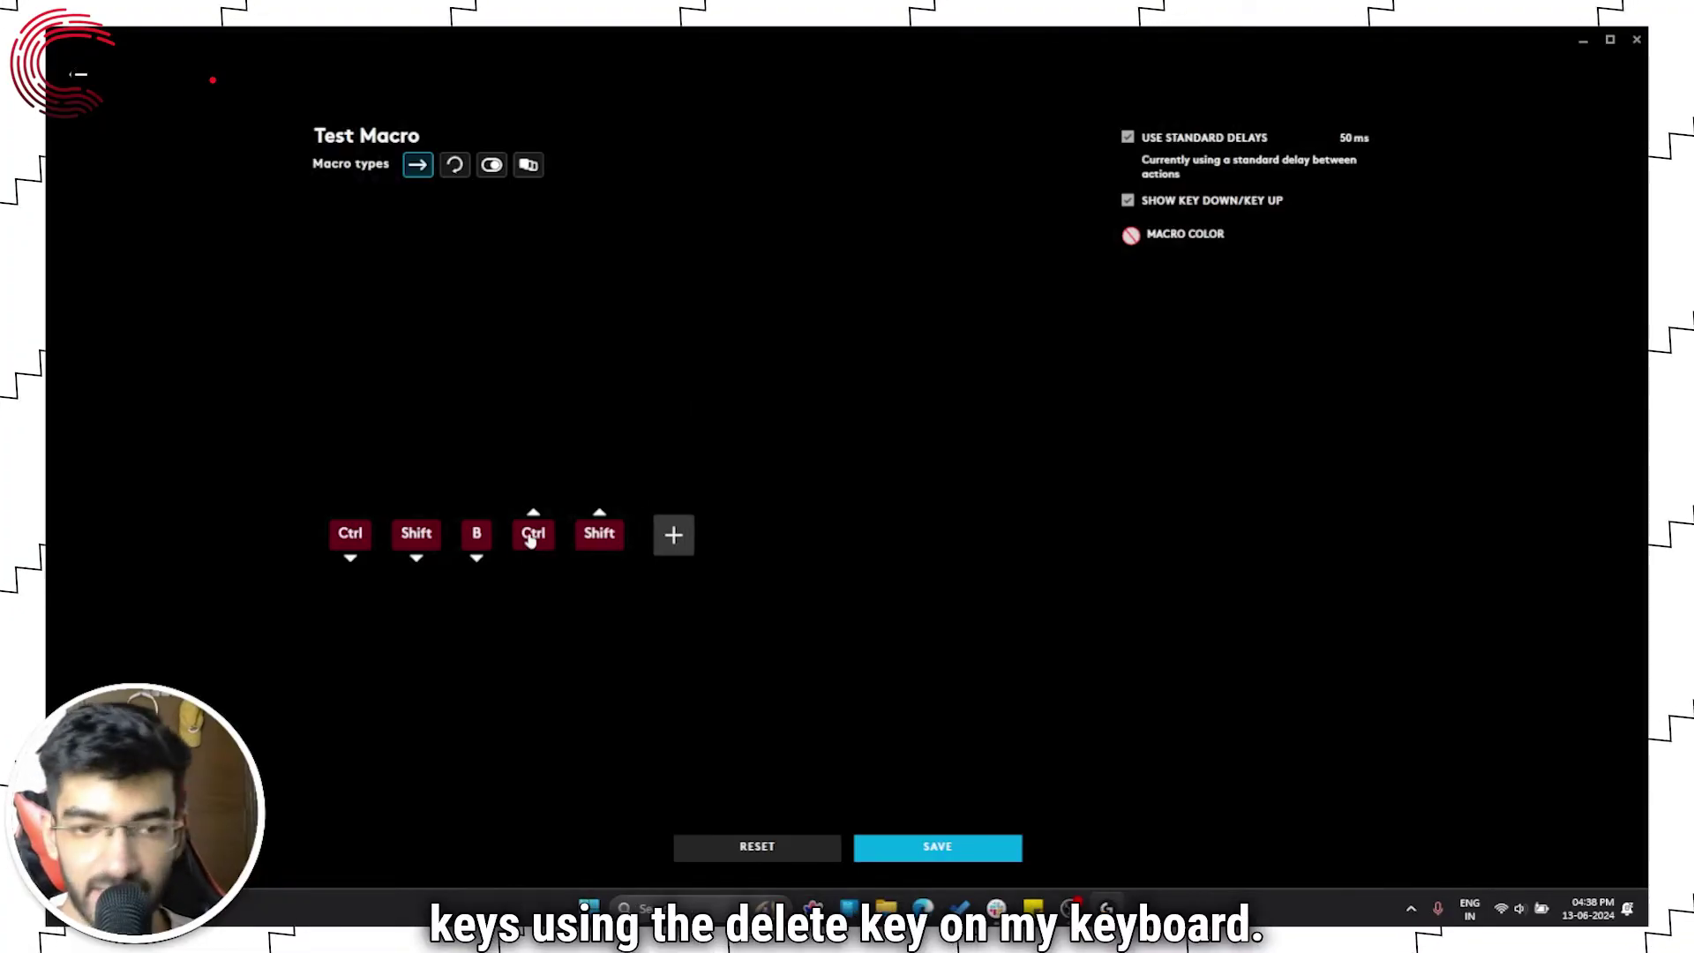
click(530, 538)
key(Delete)
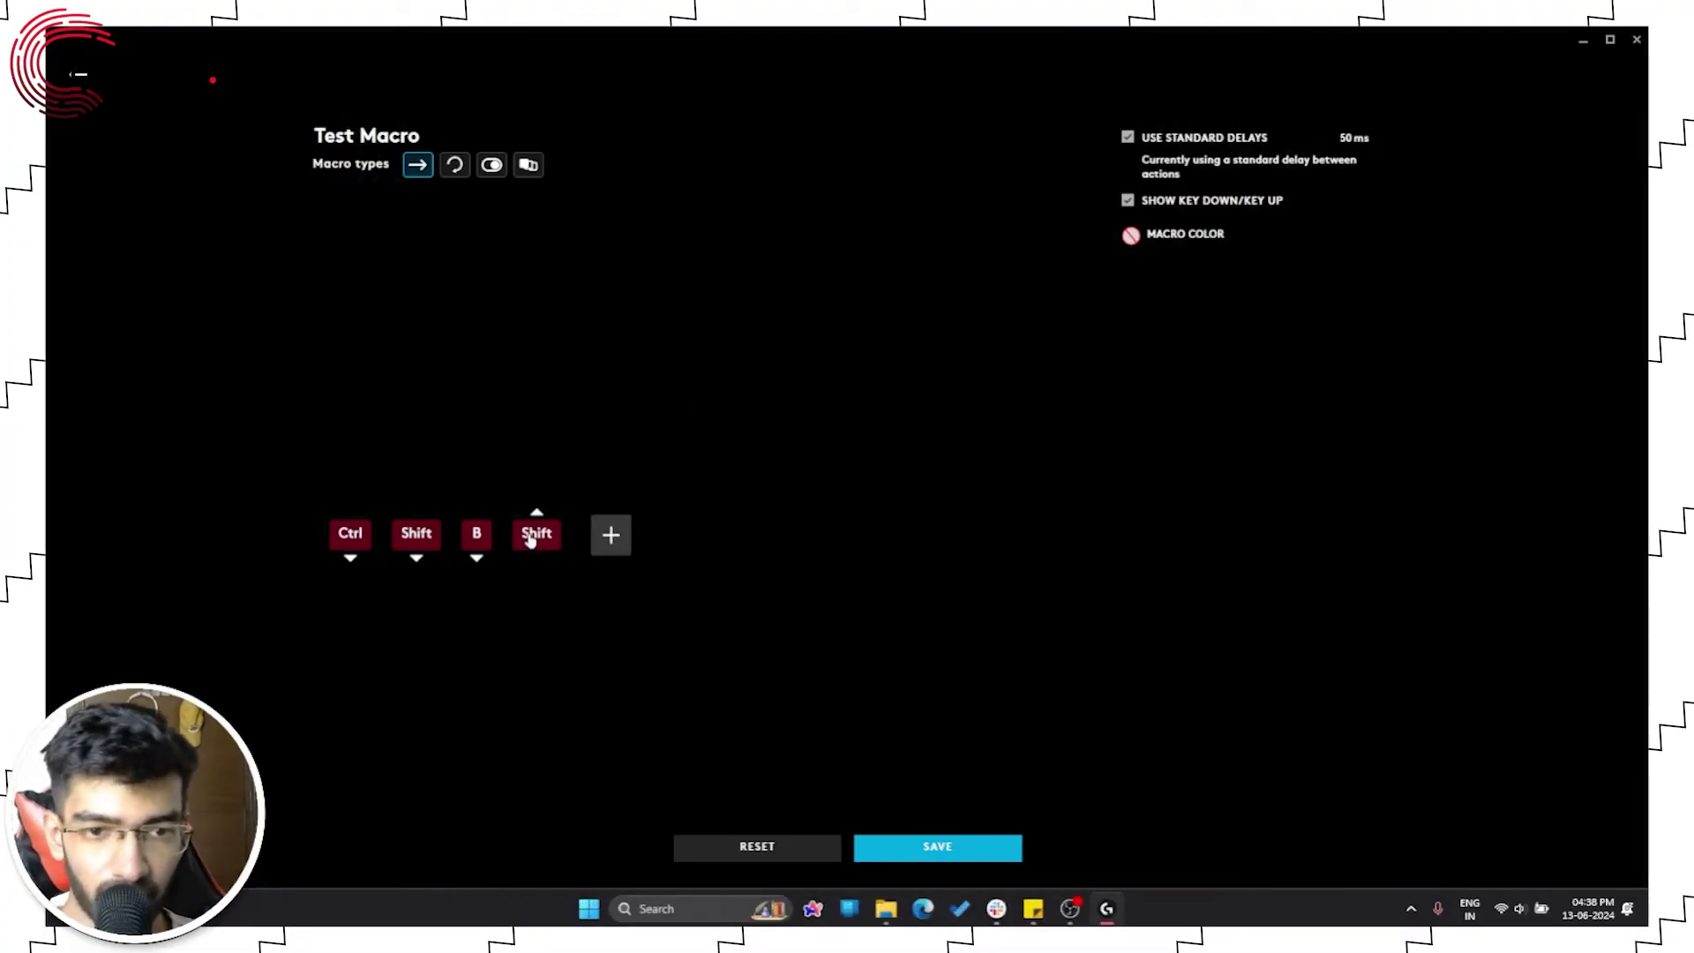
click(530, 539)
key(Delete)
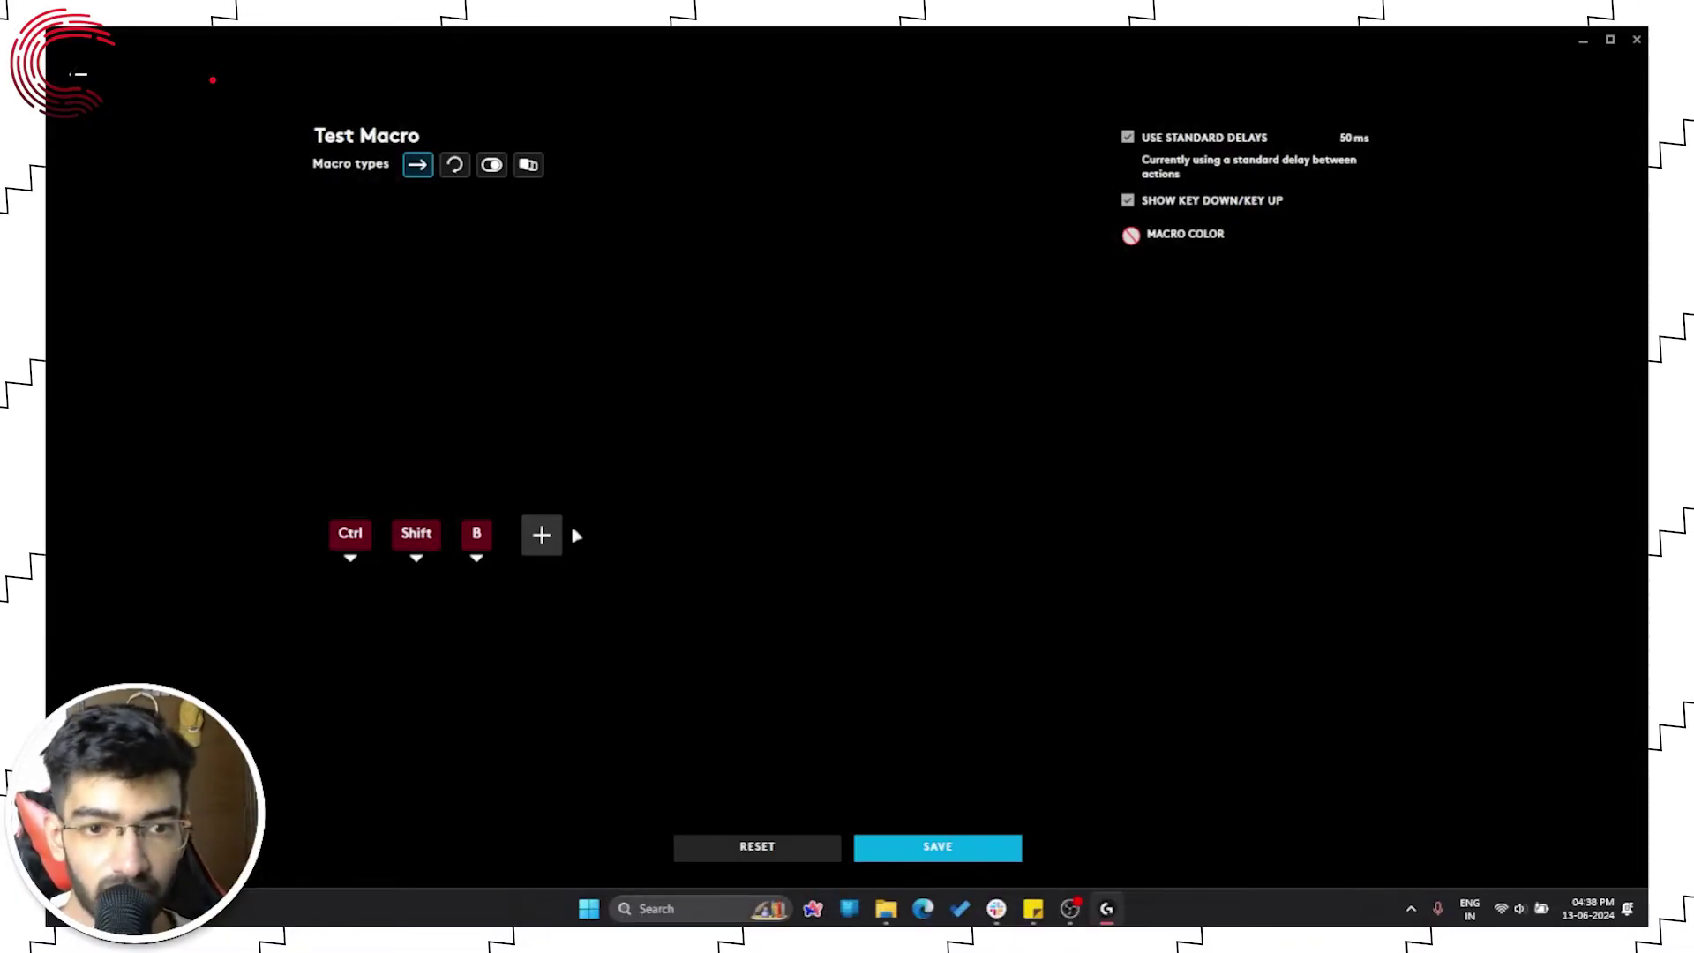
Register blender.exe as a launchable application through the Launch Application file browser
click(554, 546)
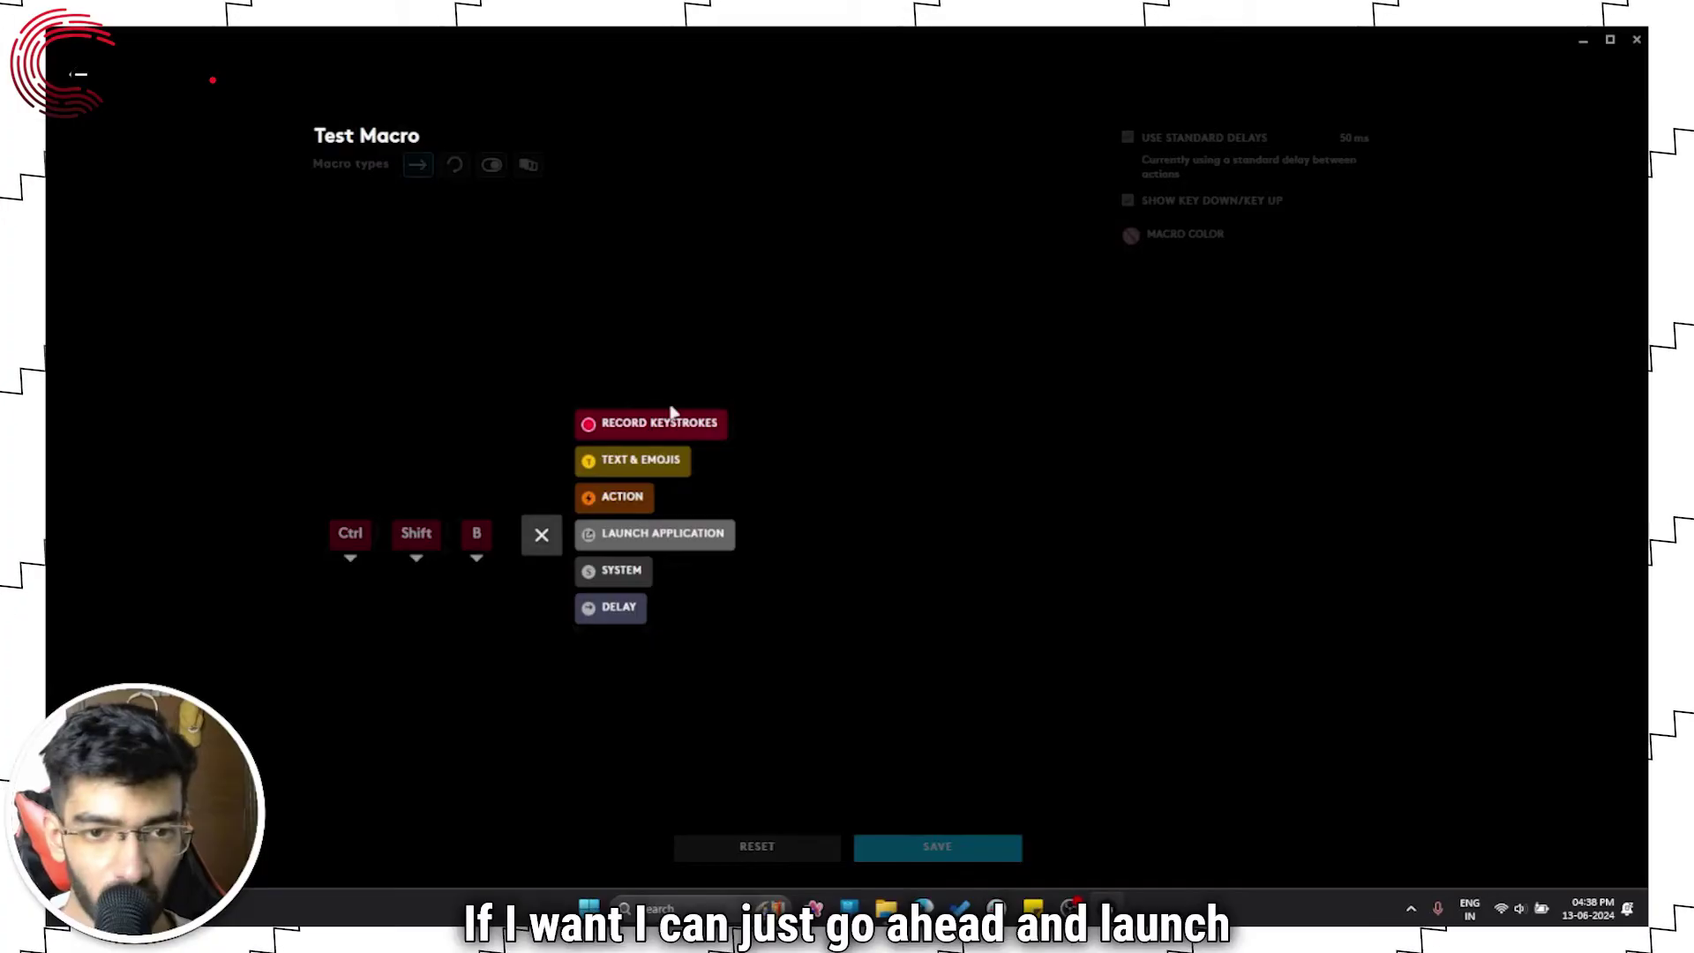
click(643, 535)
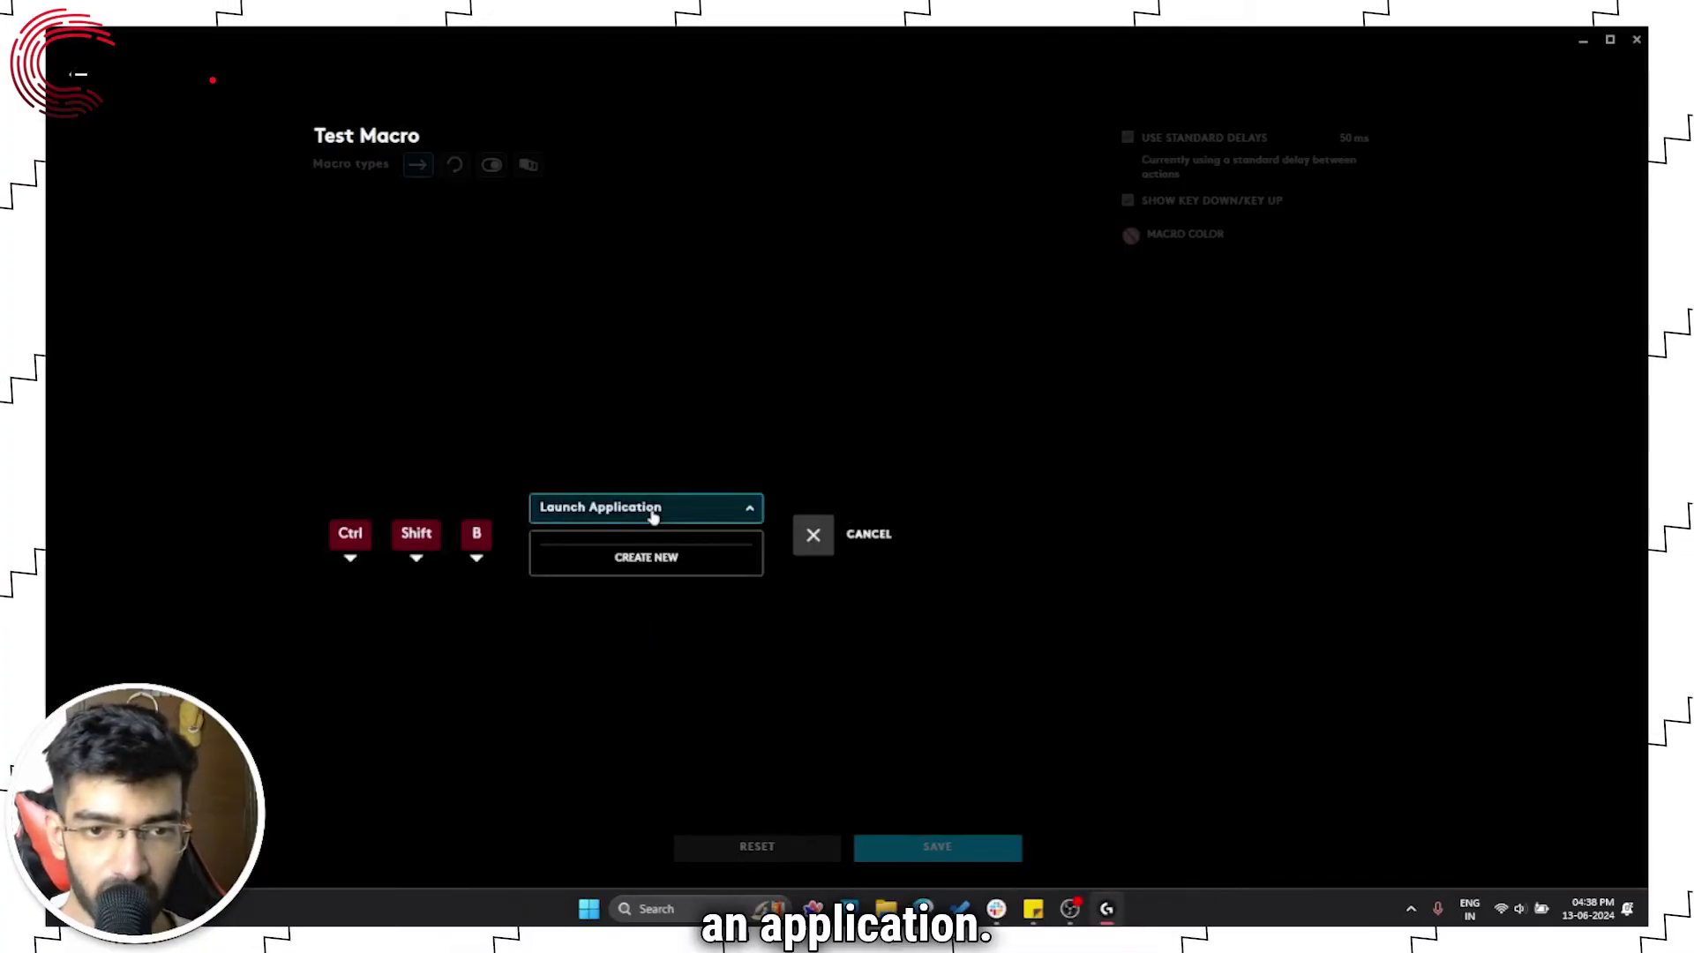
click(751, 509)
click(532, 546)
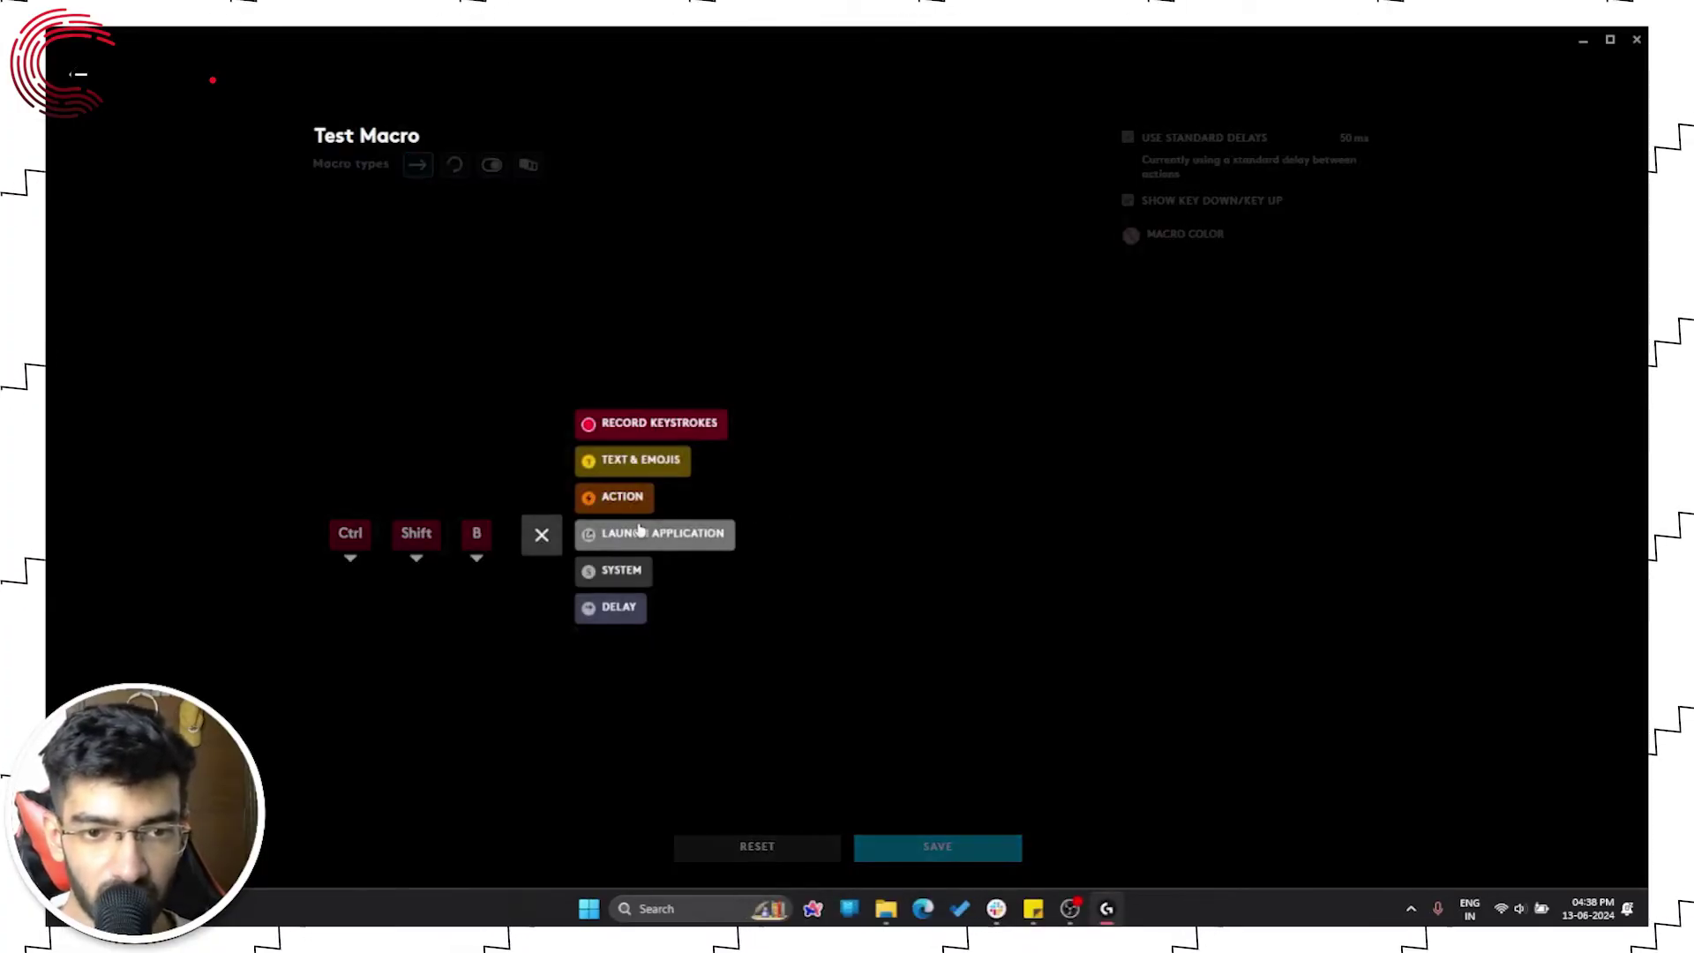
click(642, 536)
click(668, 567)
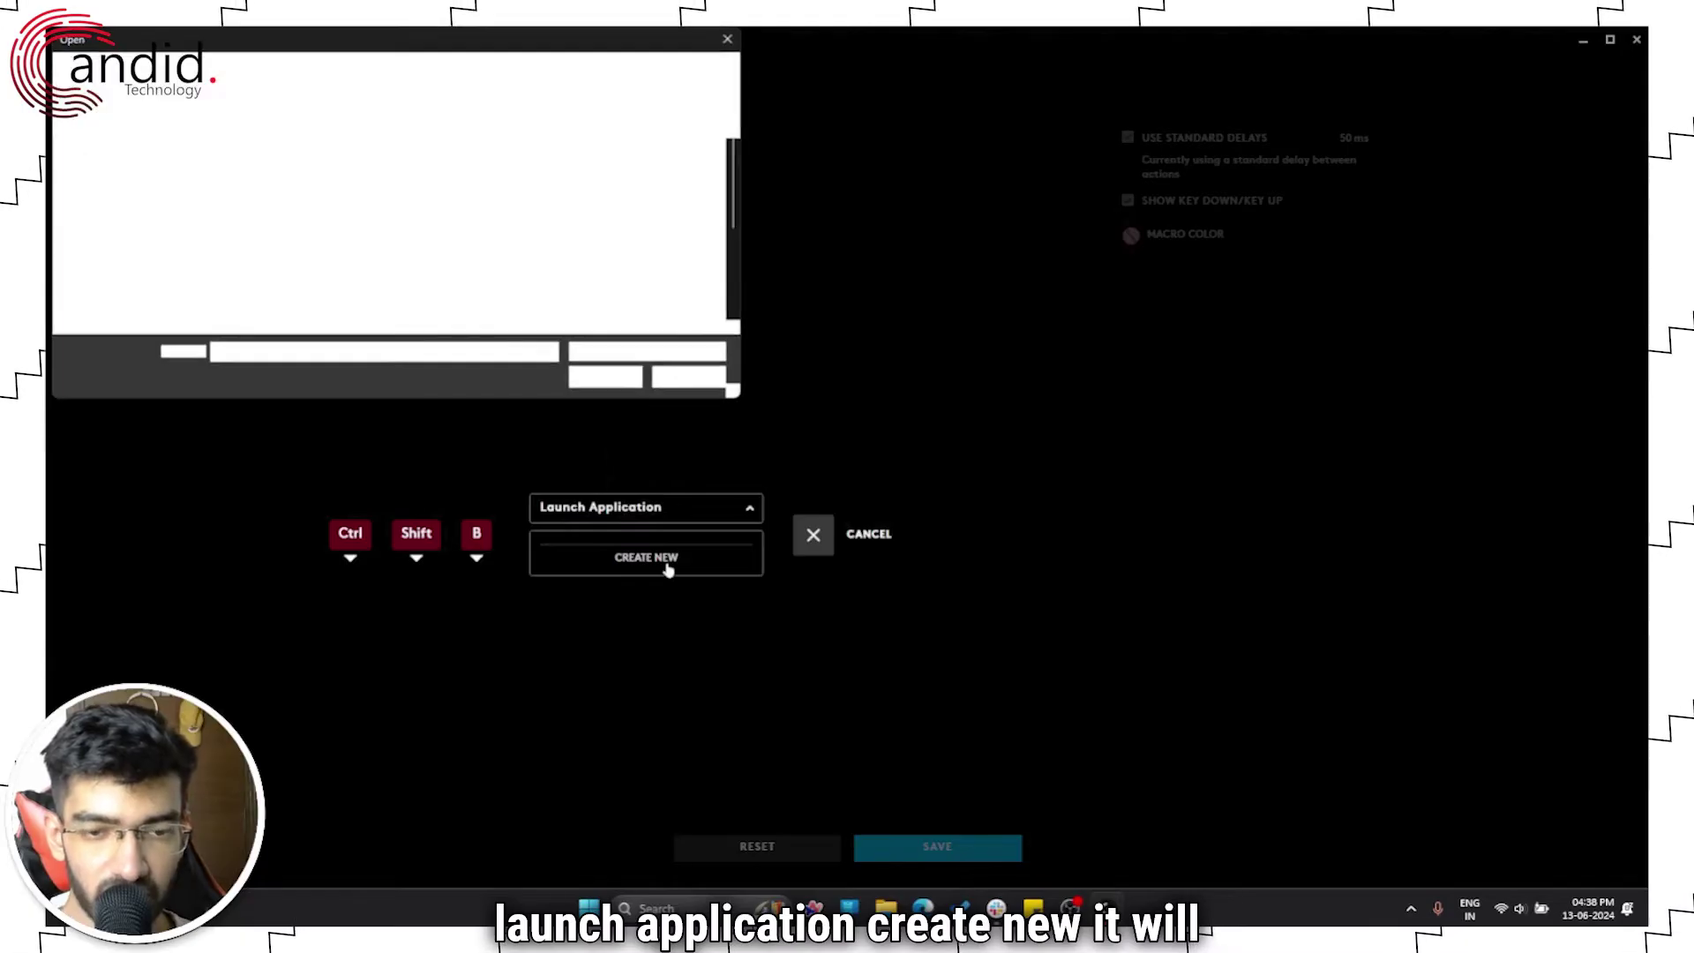
click(345, 229)
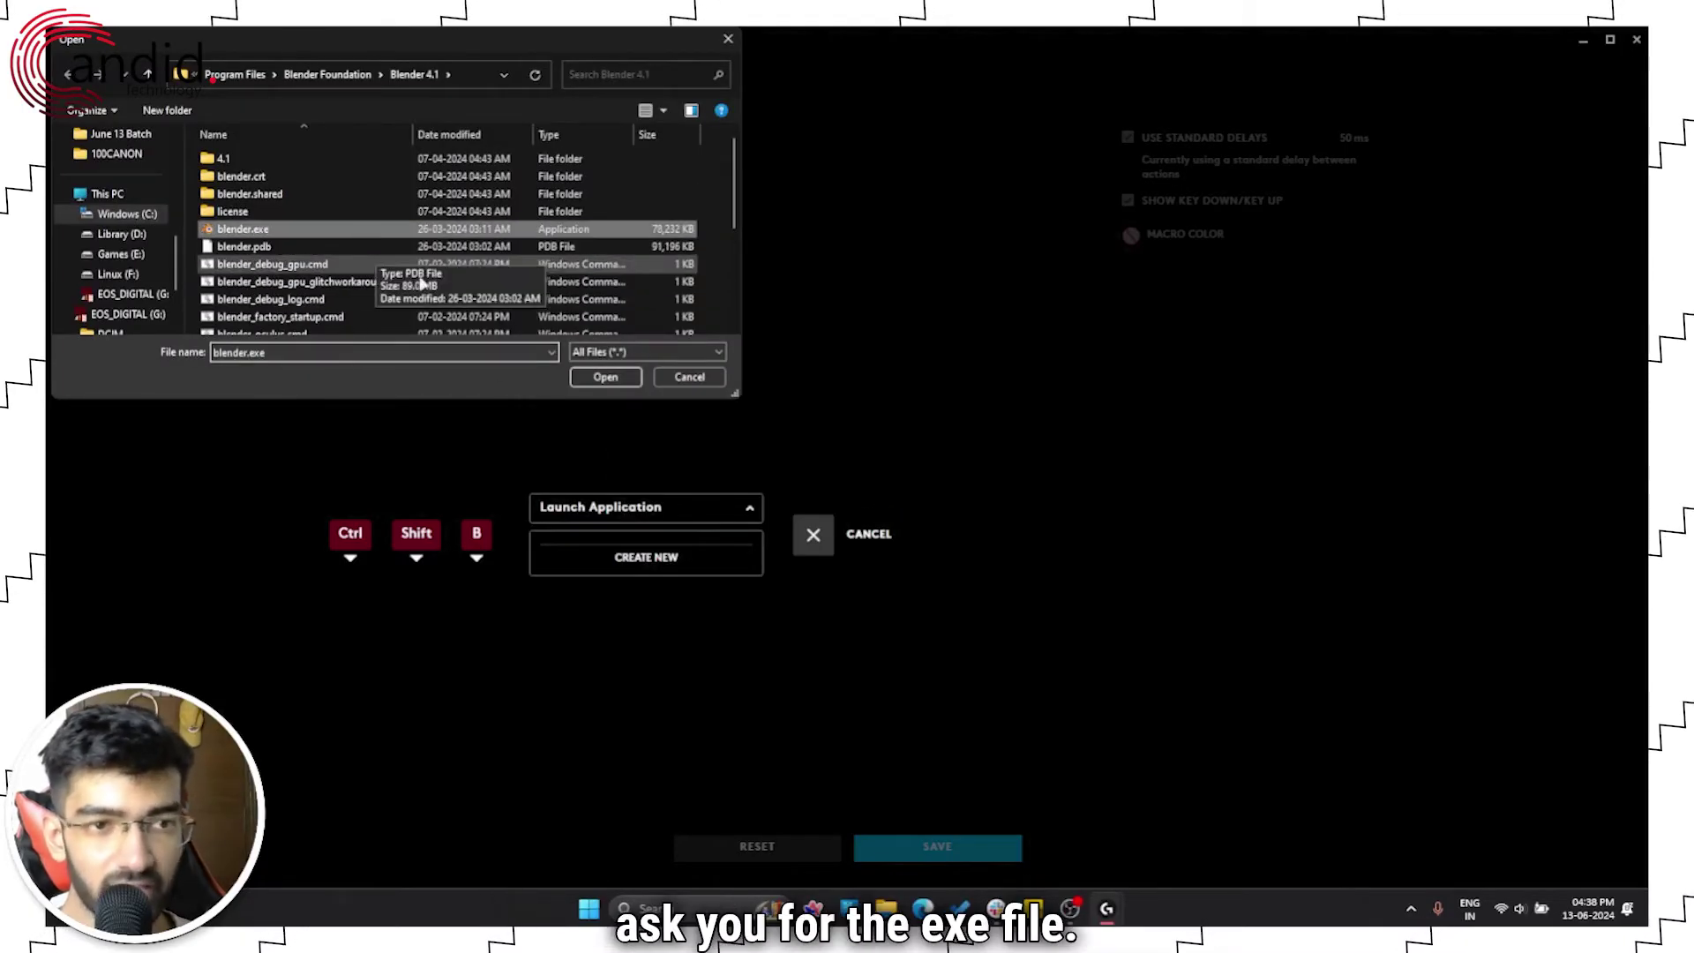
click(609, 377)
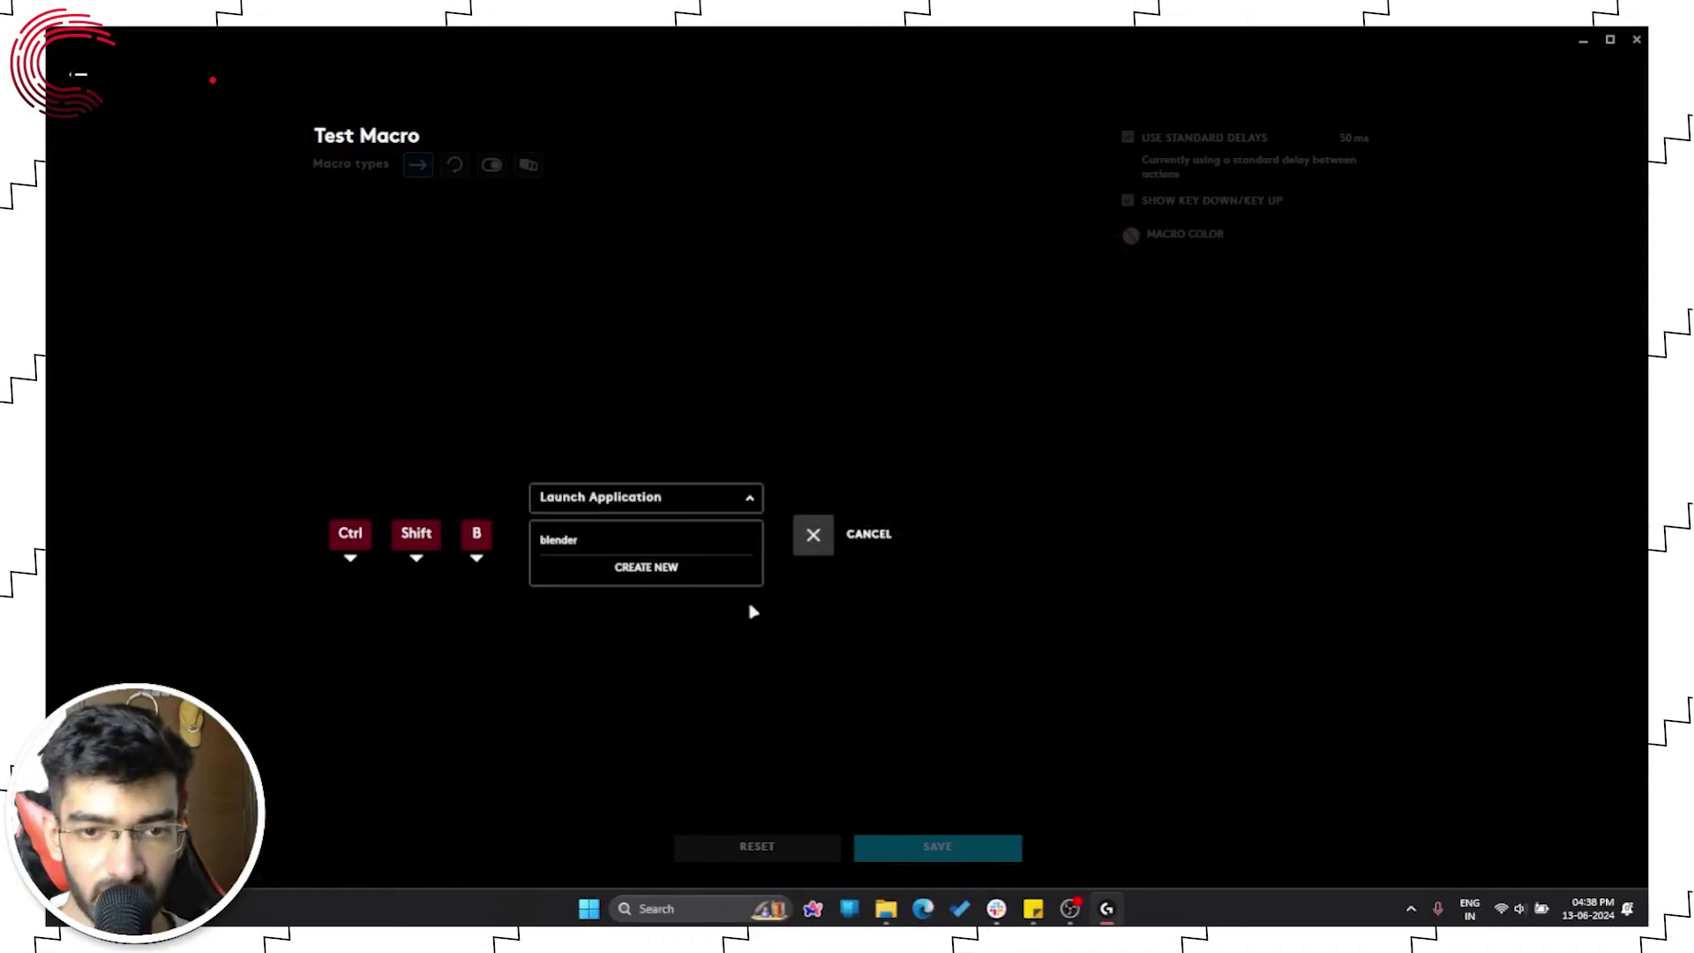
click(671, 574)
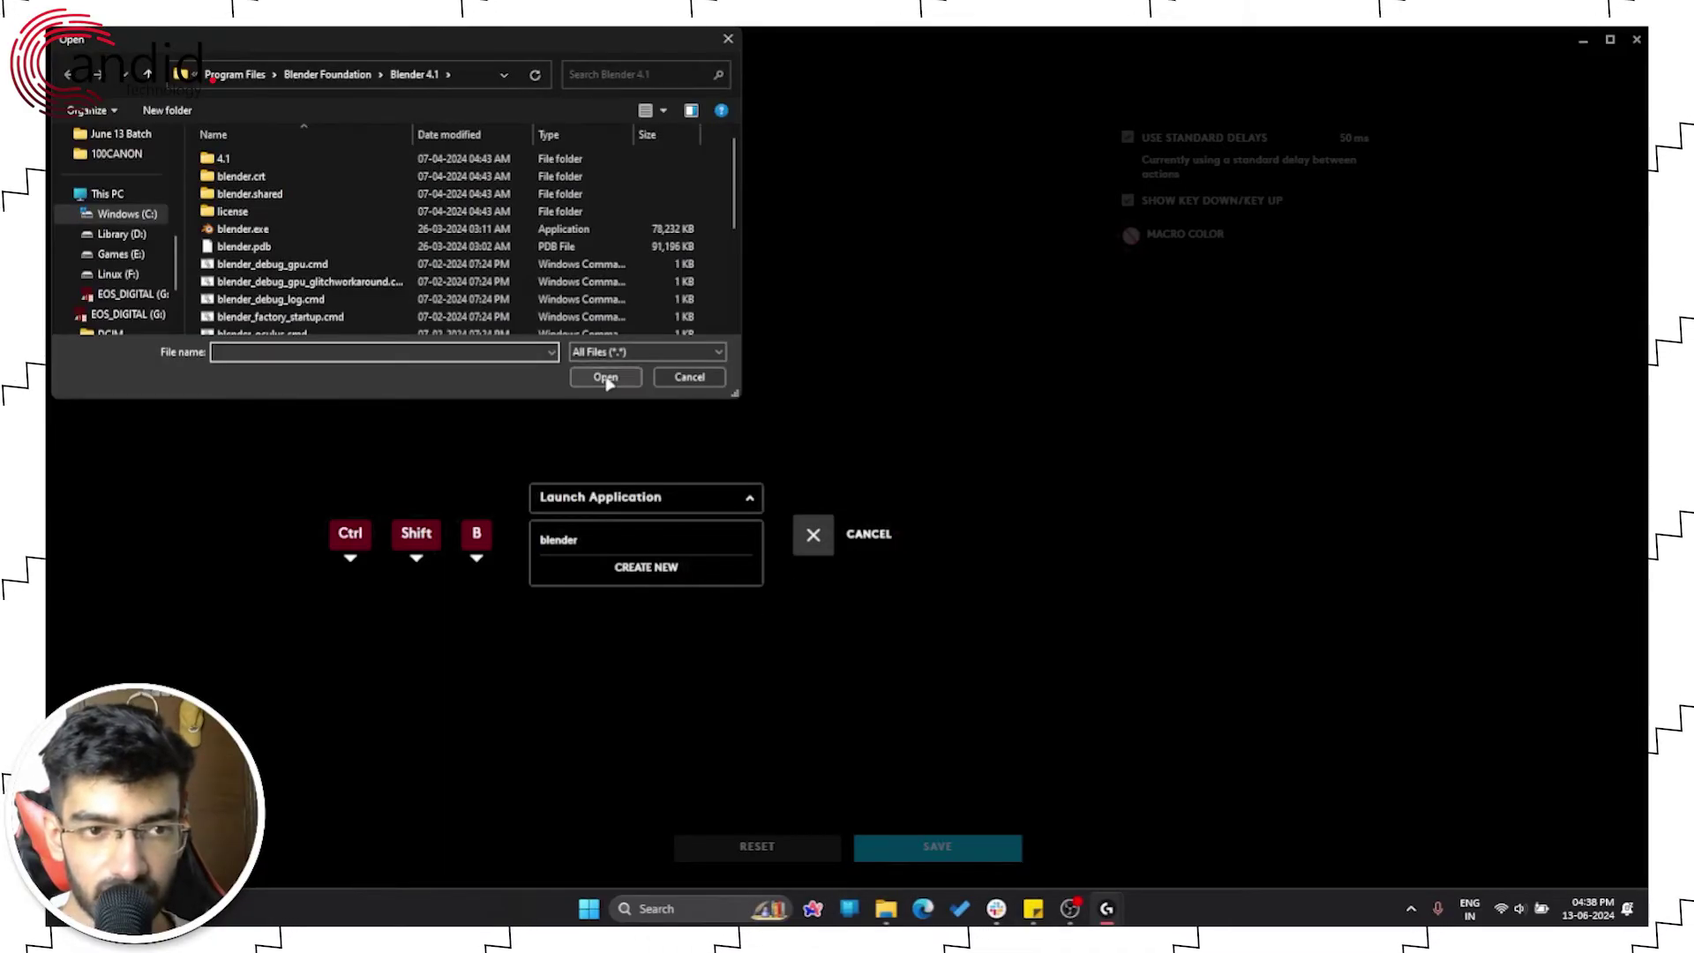
click(689, 377)
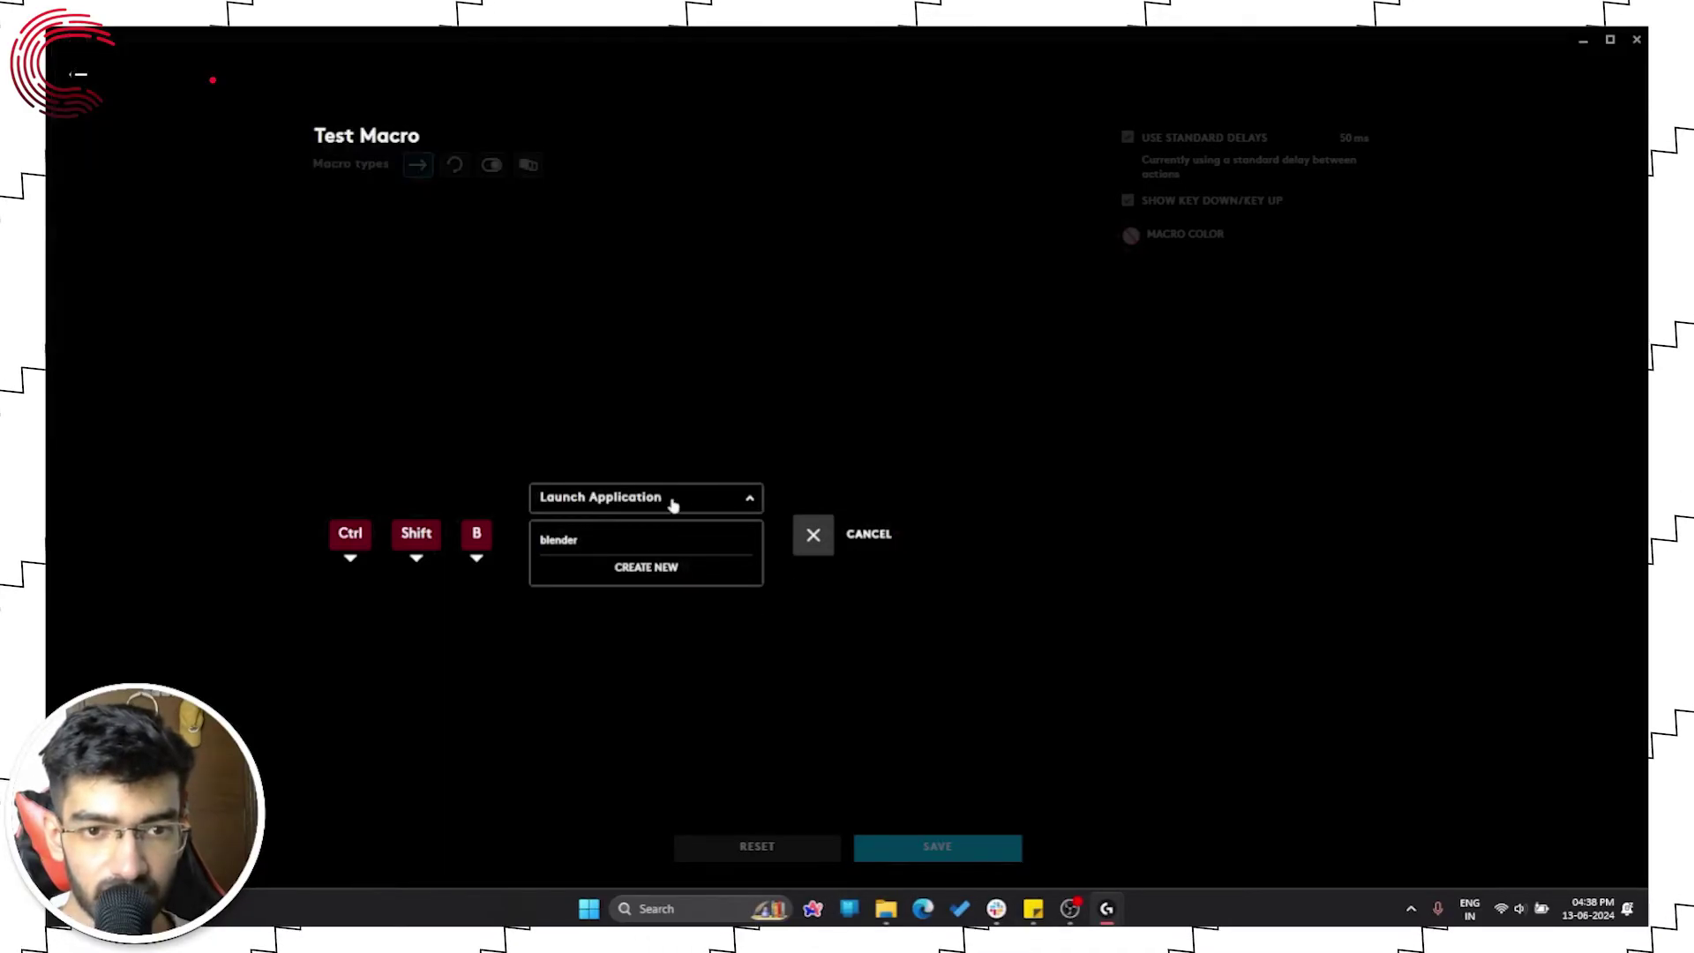
click(754, 503)
Add a Launch Application step running blender after the Ctrl, Shift, B presses
click(551, 545)
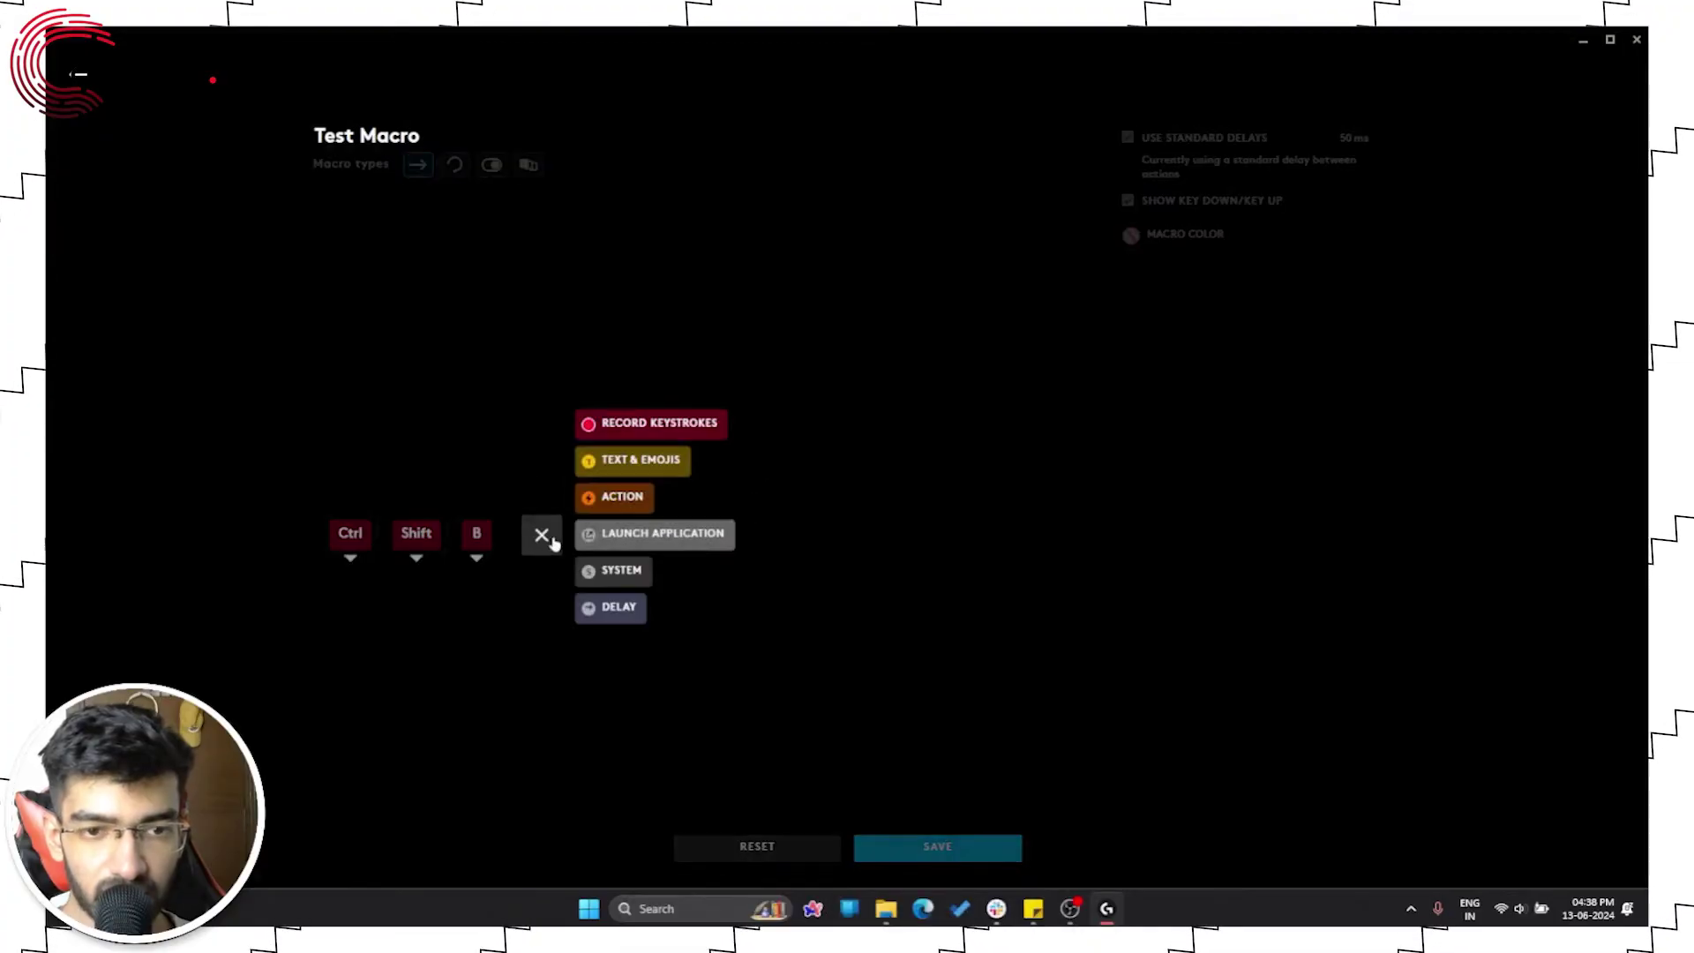
click(635, 540)
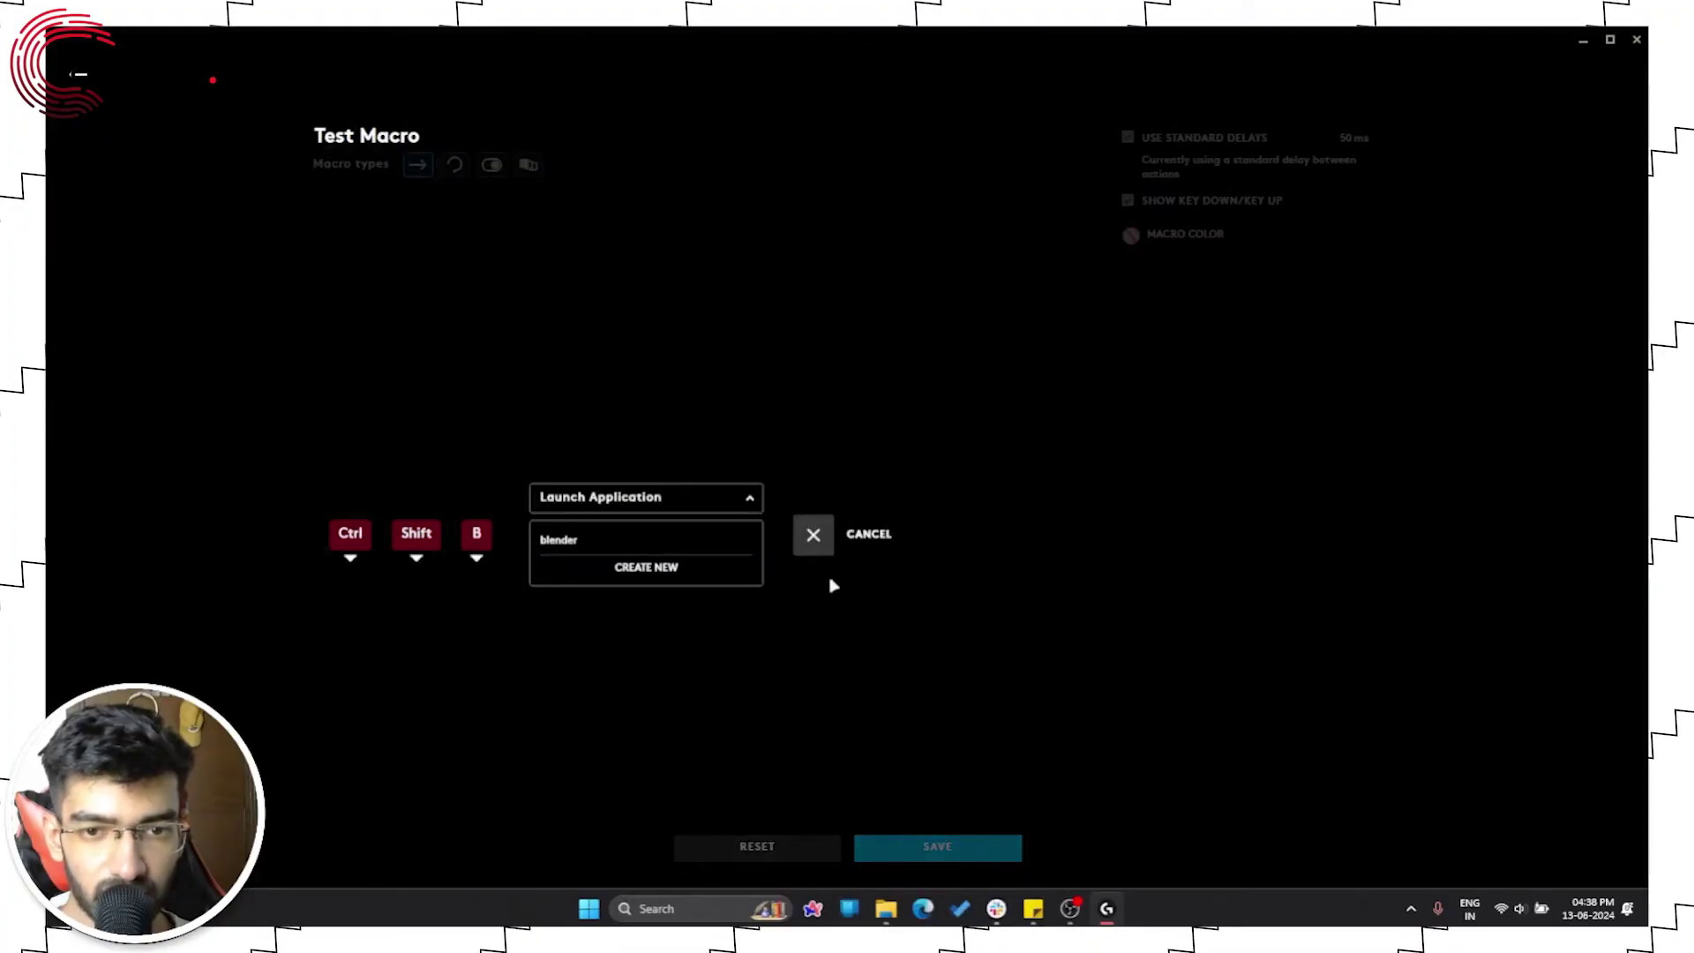
click(863, 539)
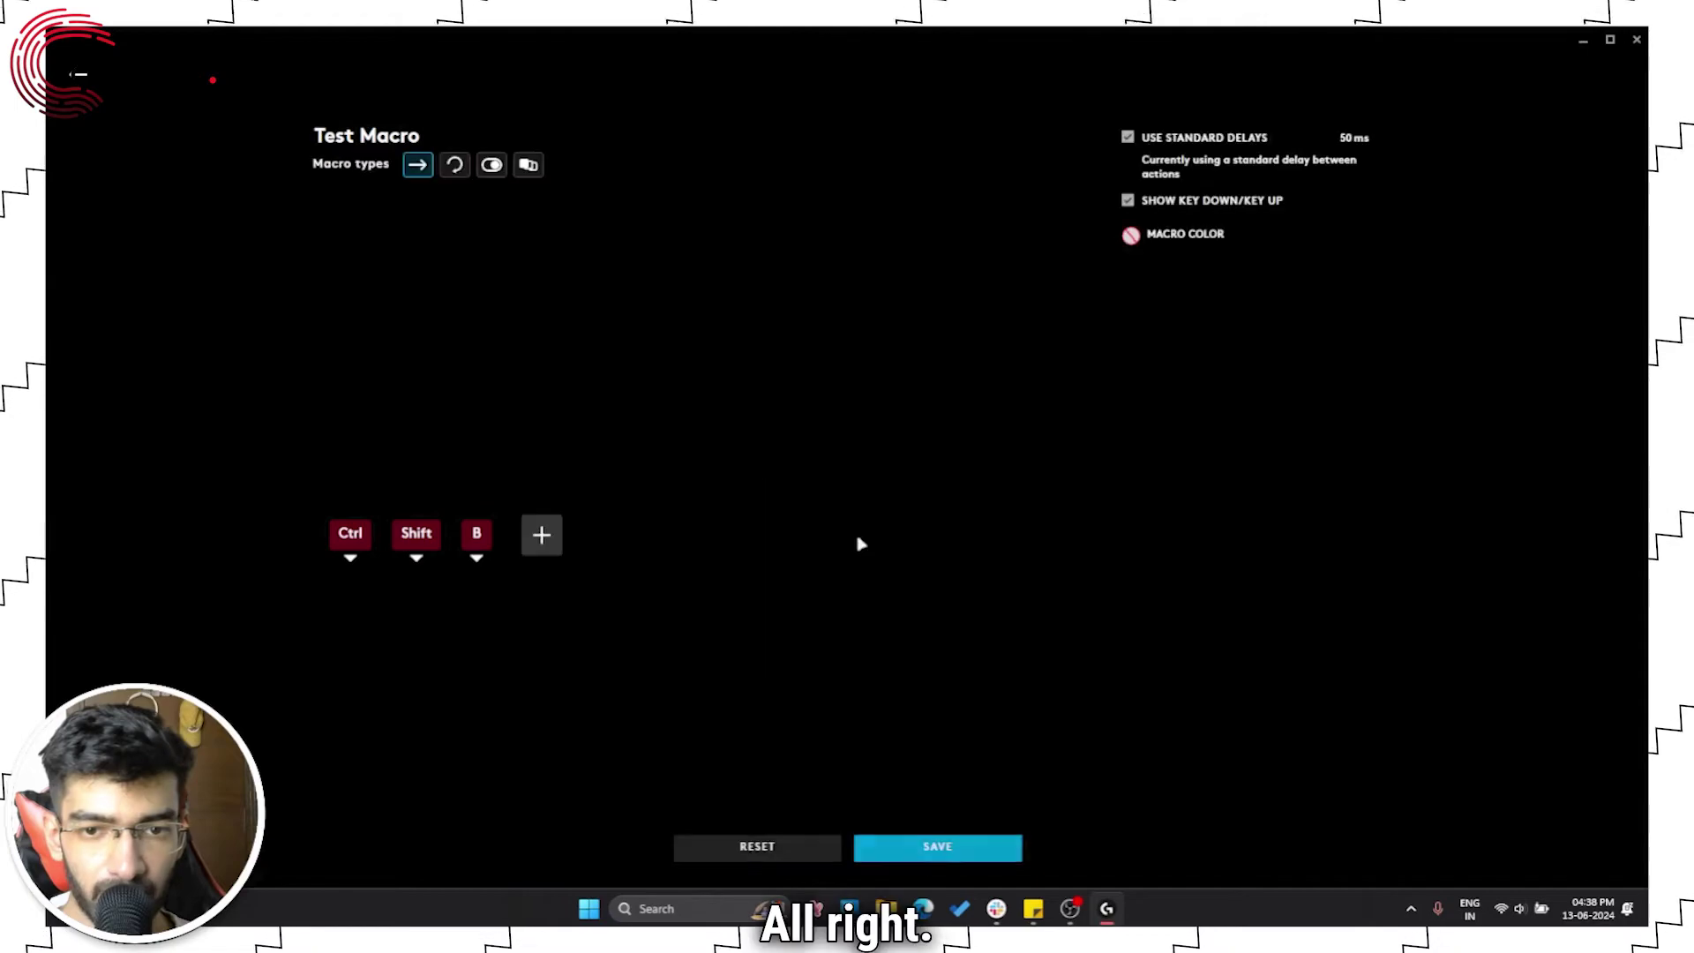
click(533, 536)
click(644, 535)
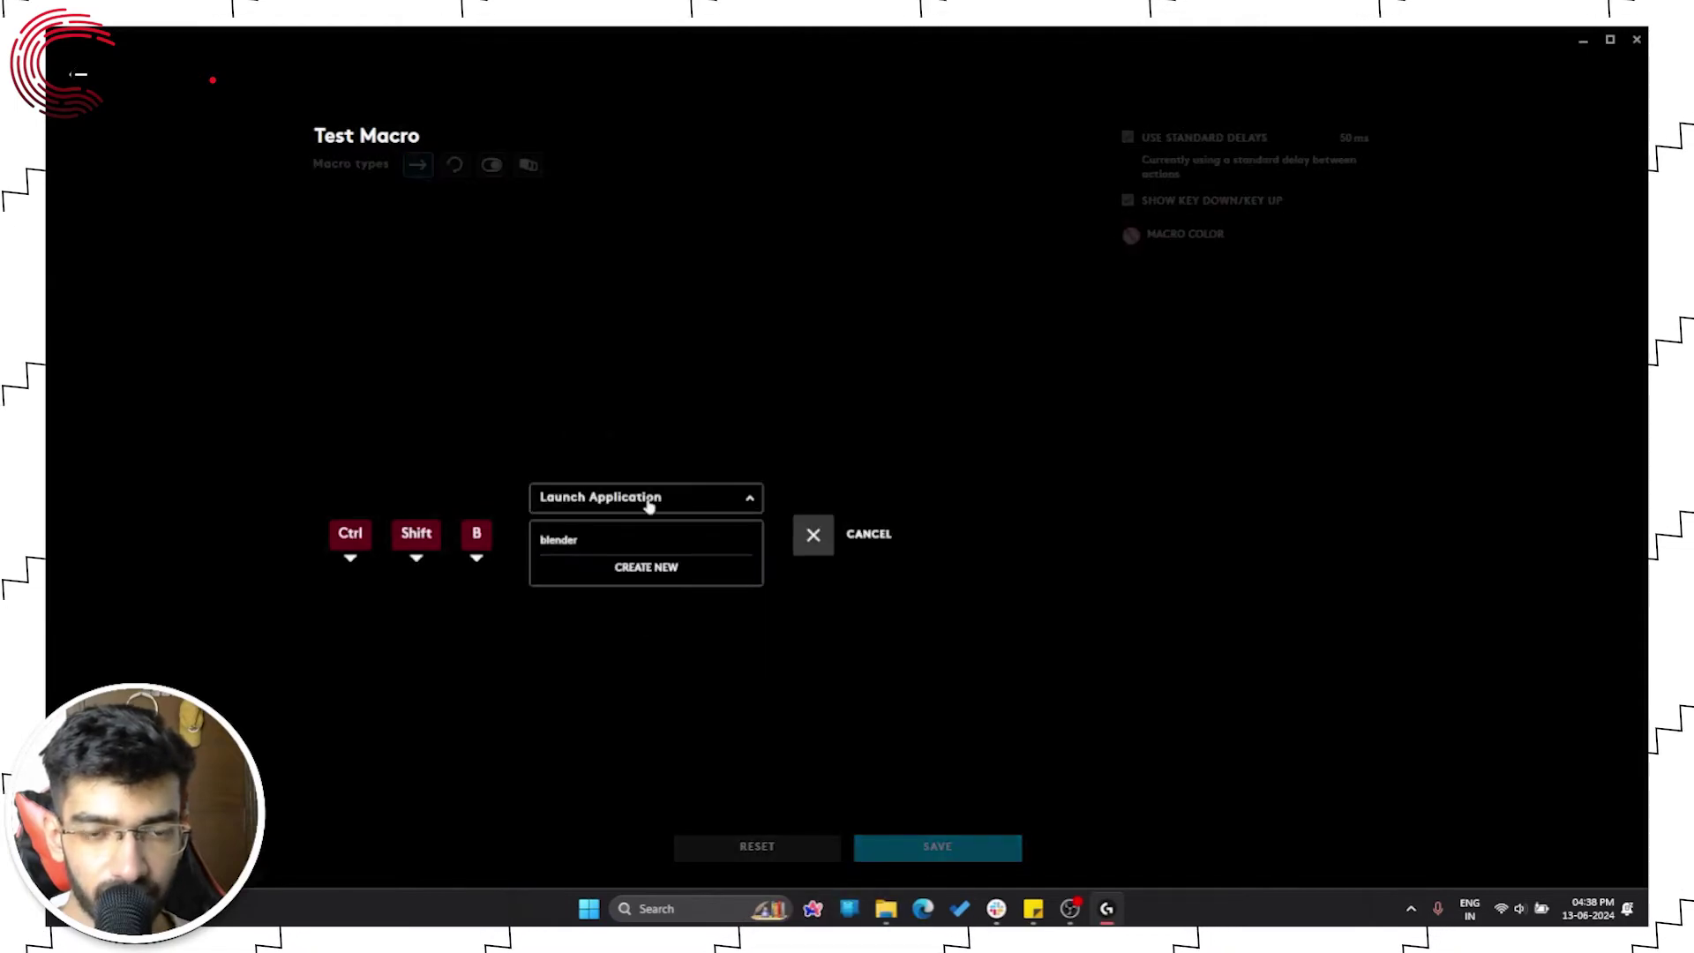
click(641, 539)
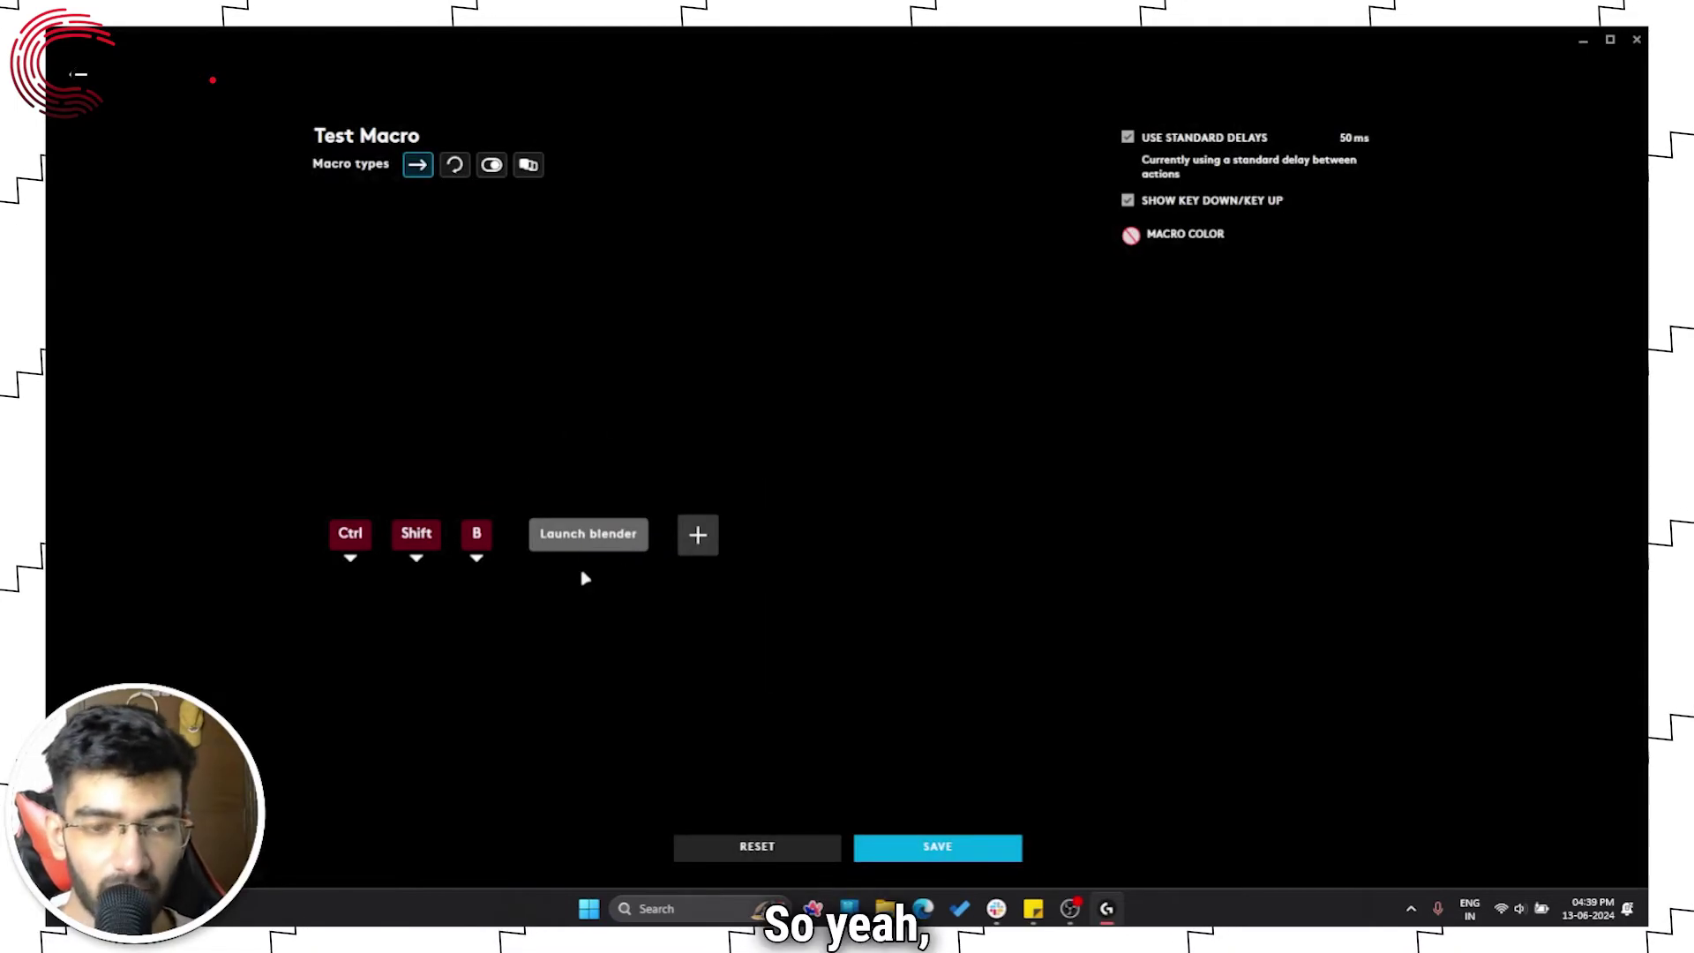
Append a System > Lighting > Cycle Maximum Brightness step, then save Test Macro
click(698, 536)
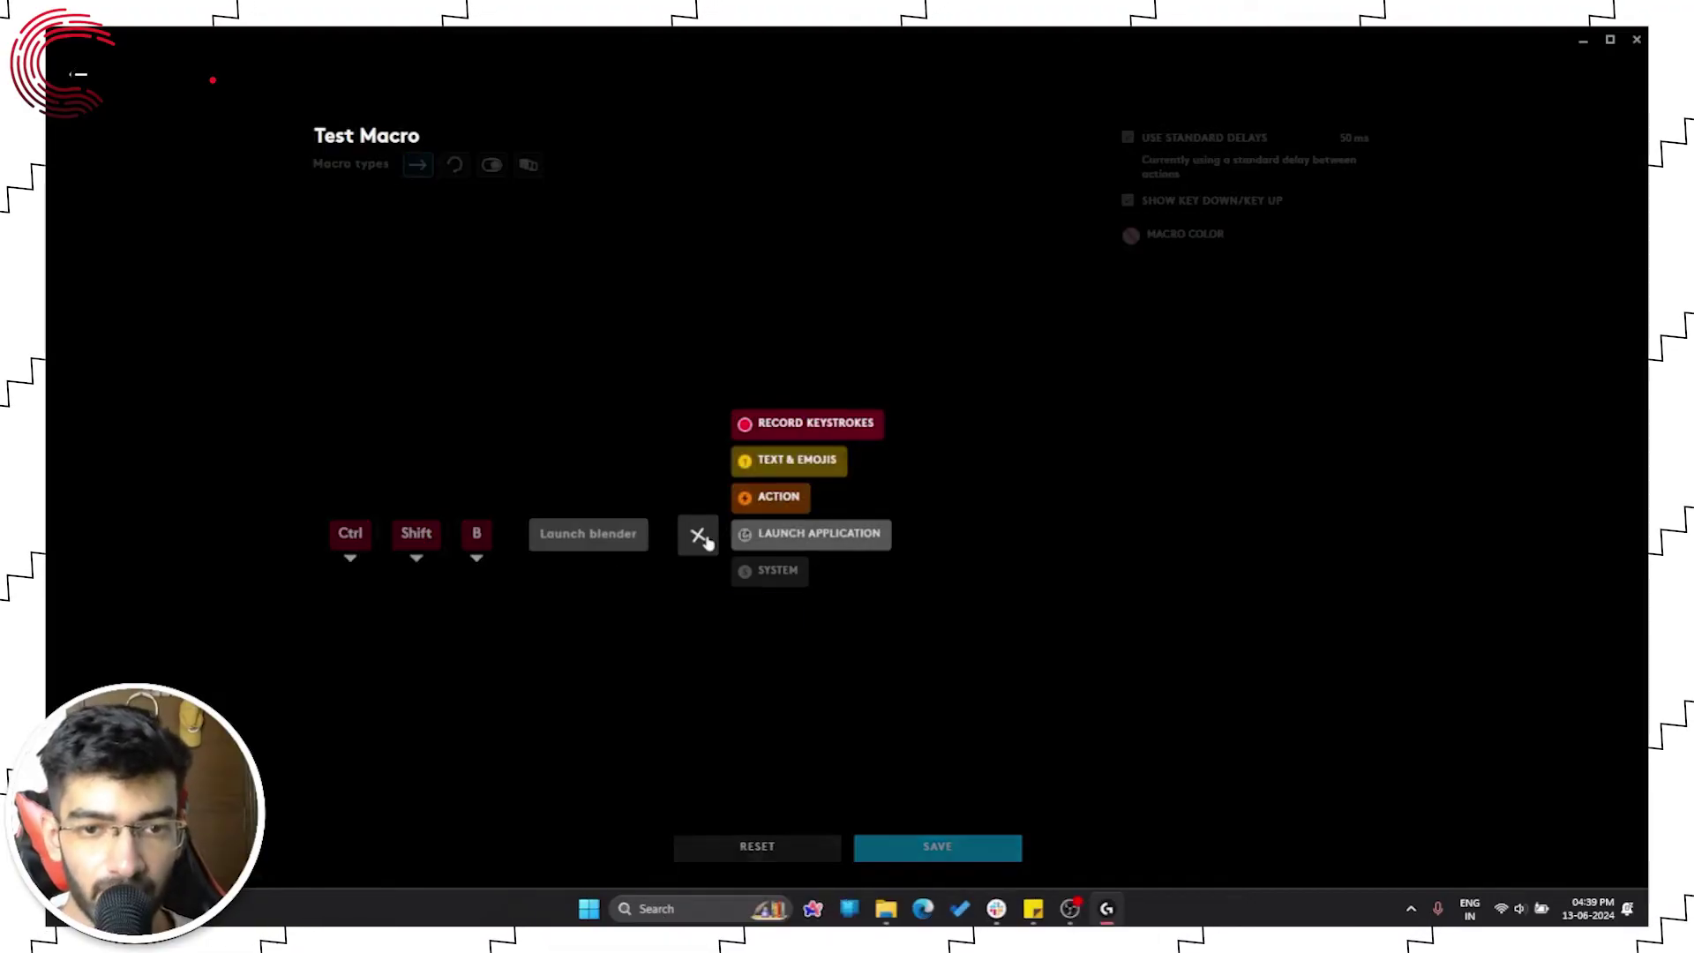
click(771, 498)
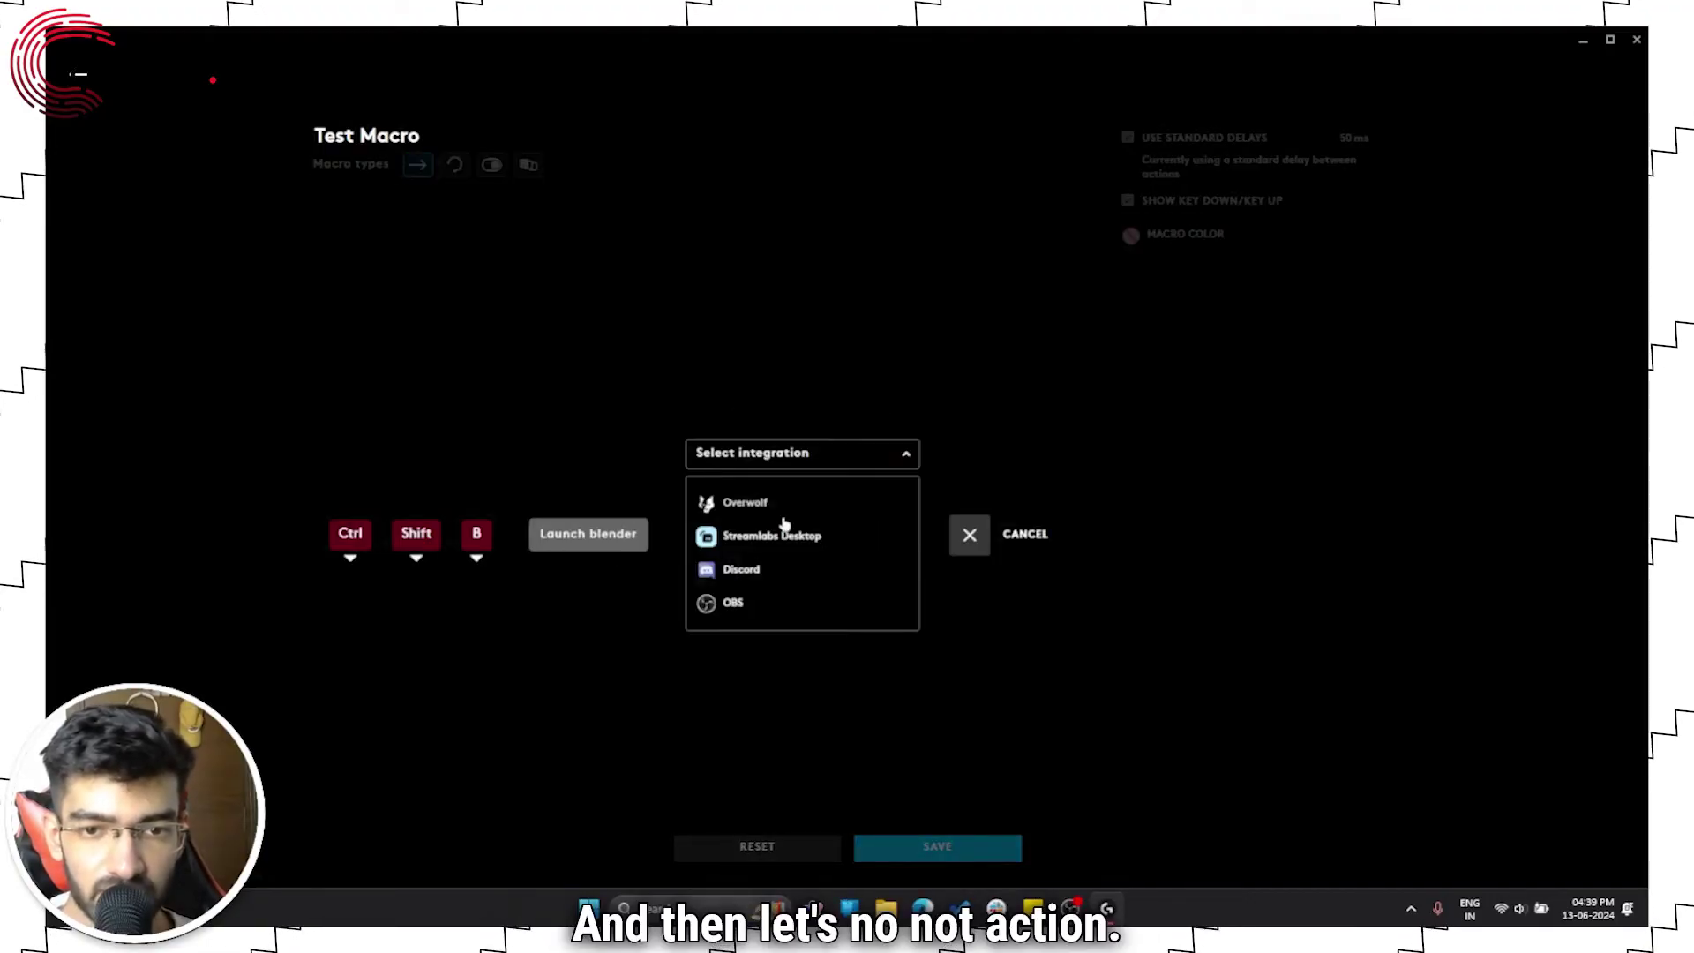
key(Escape)
click(697, 533)
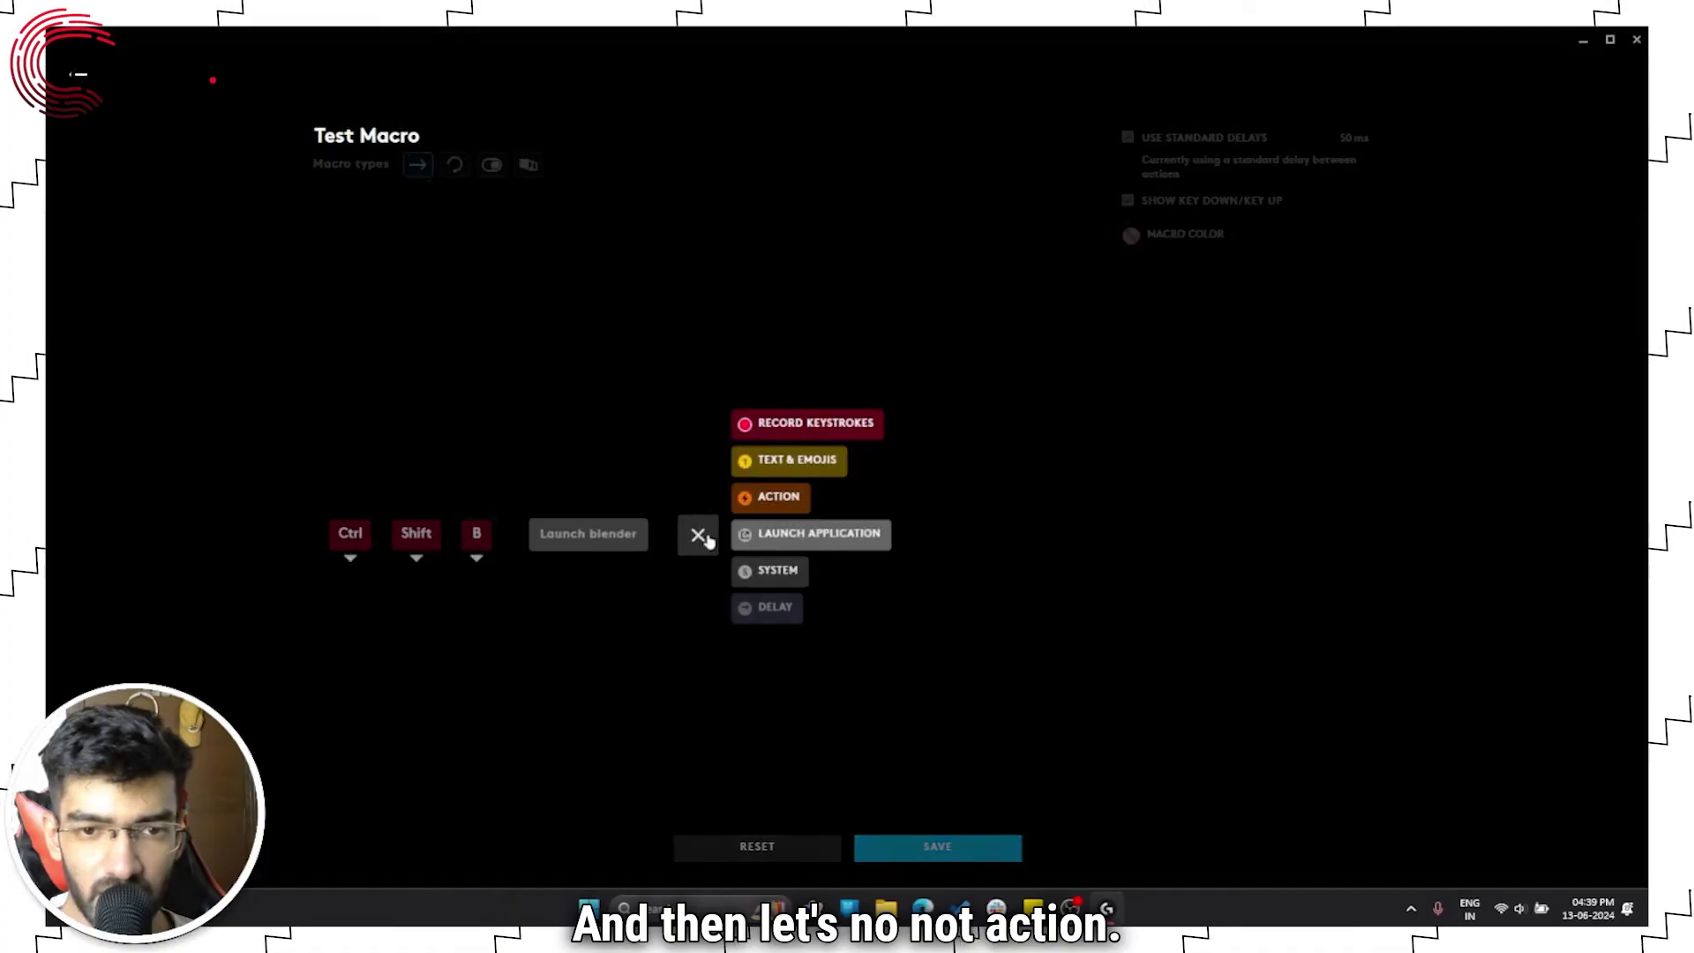
click(777, 573)
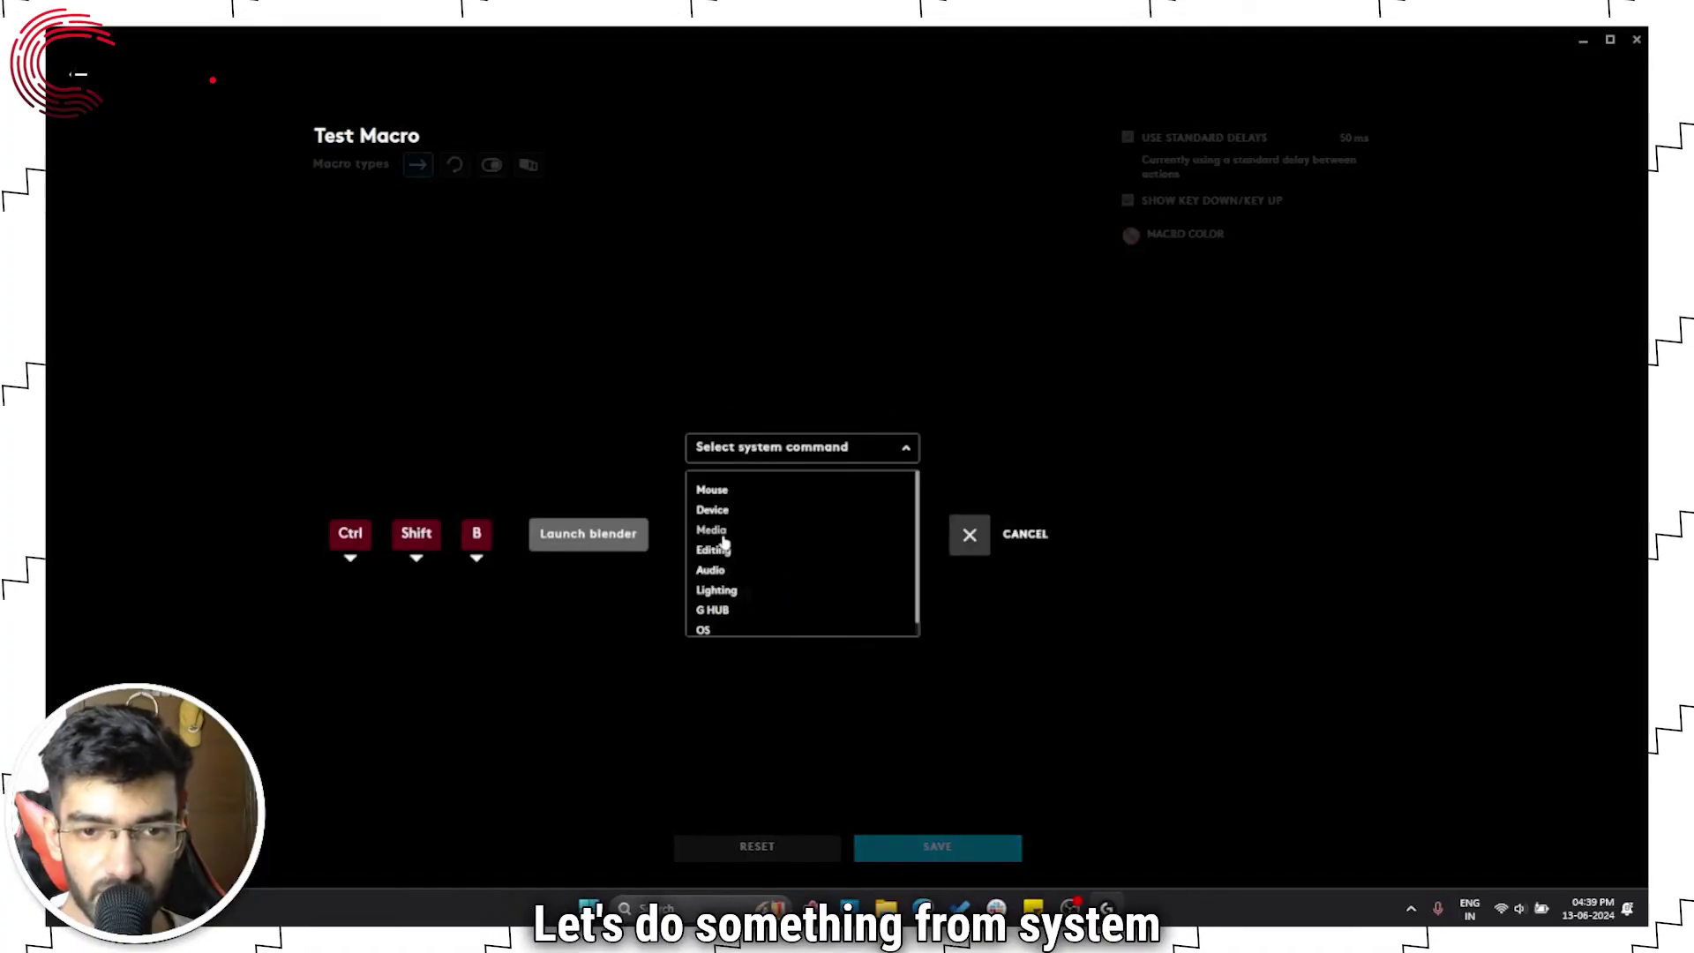
click(736, 590)
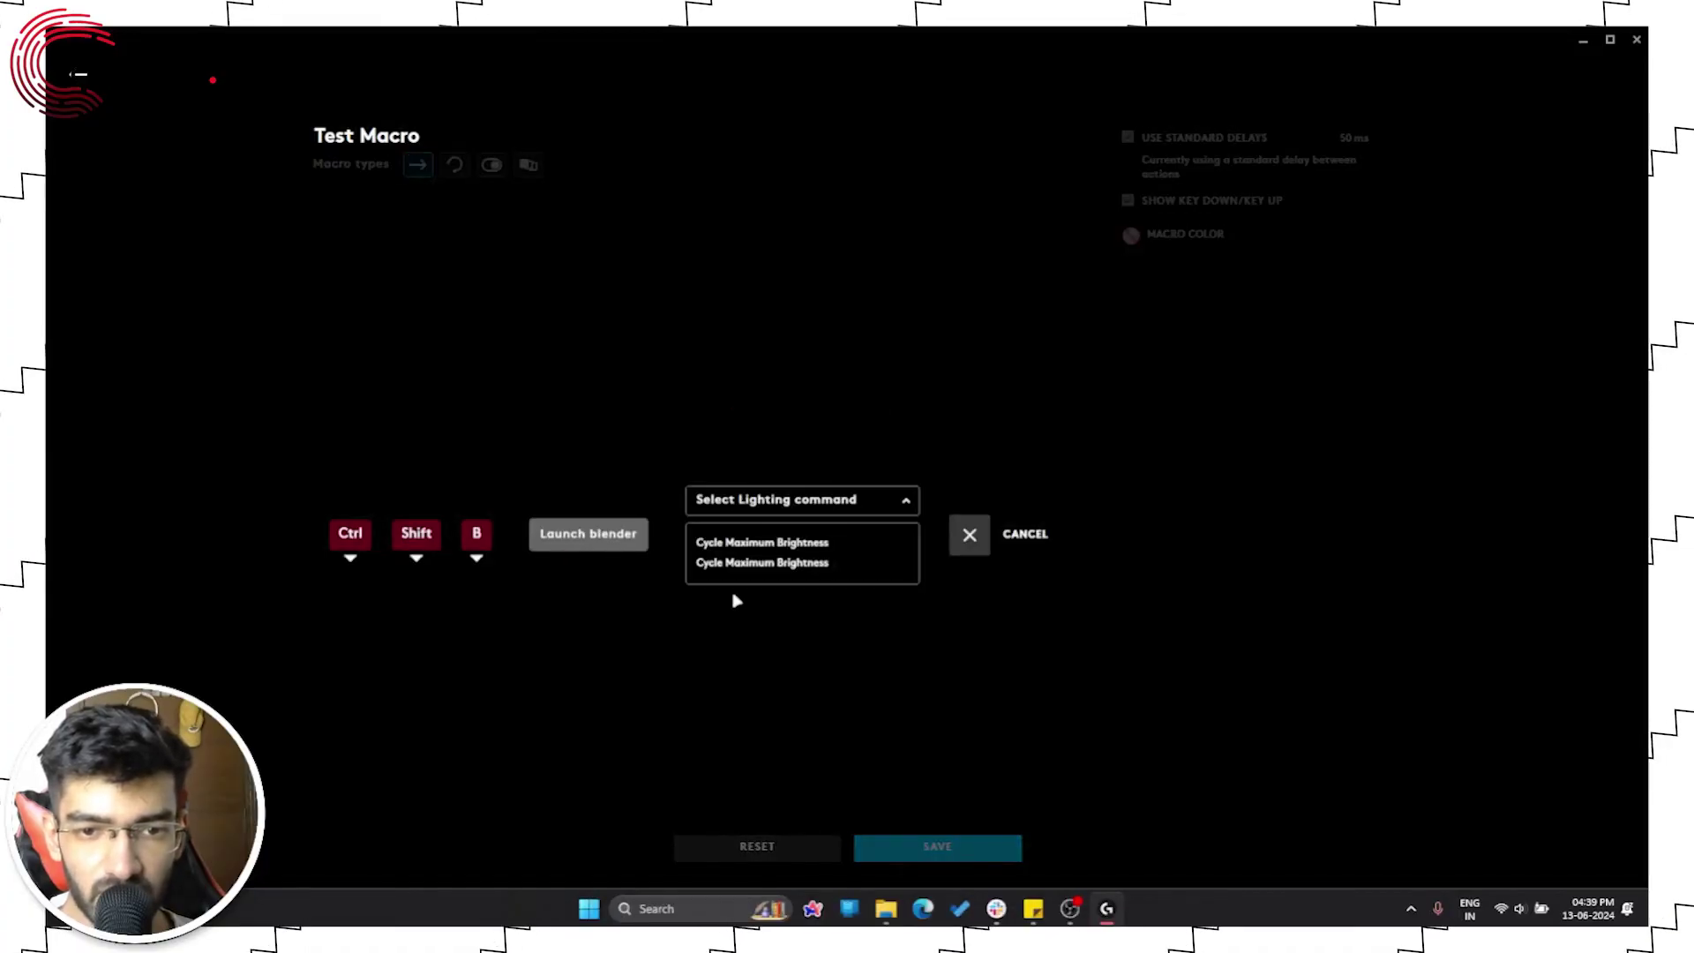
click(823, 544)
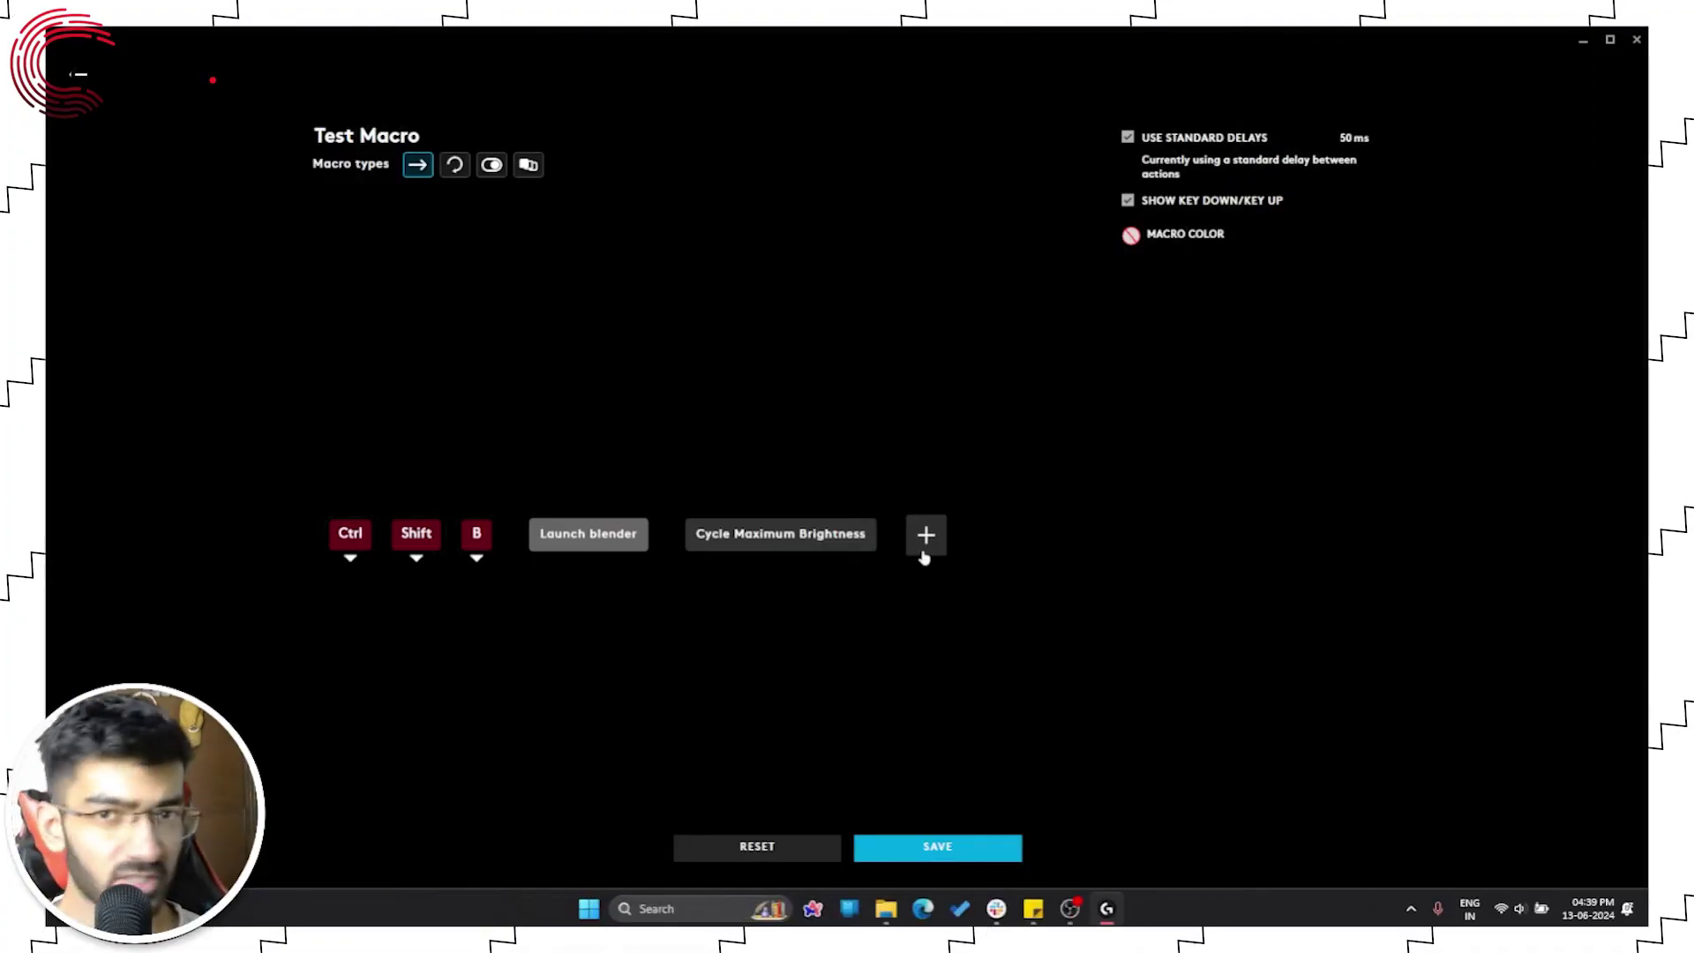
click(940, 842)
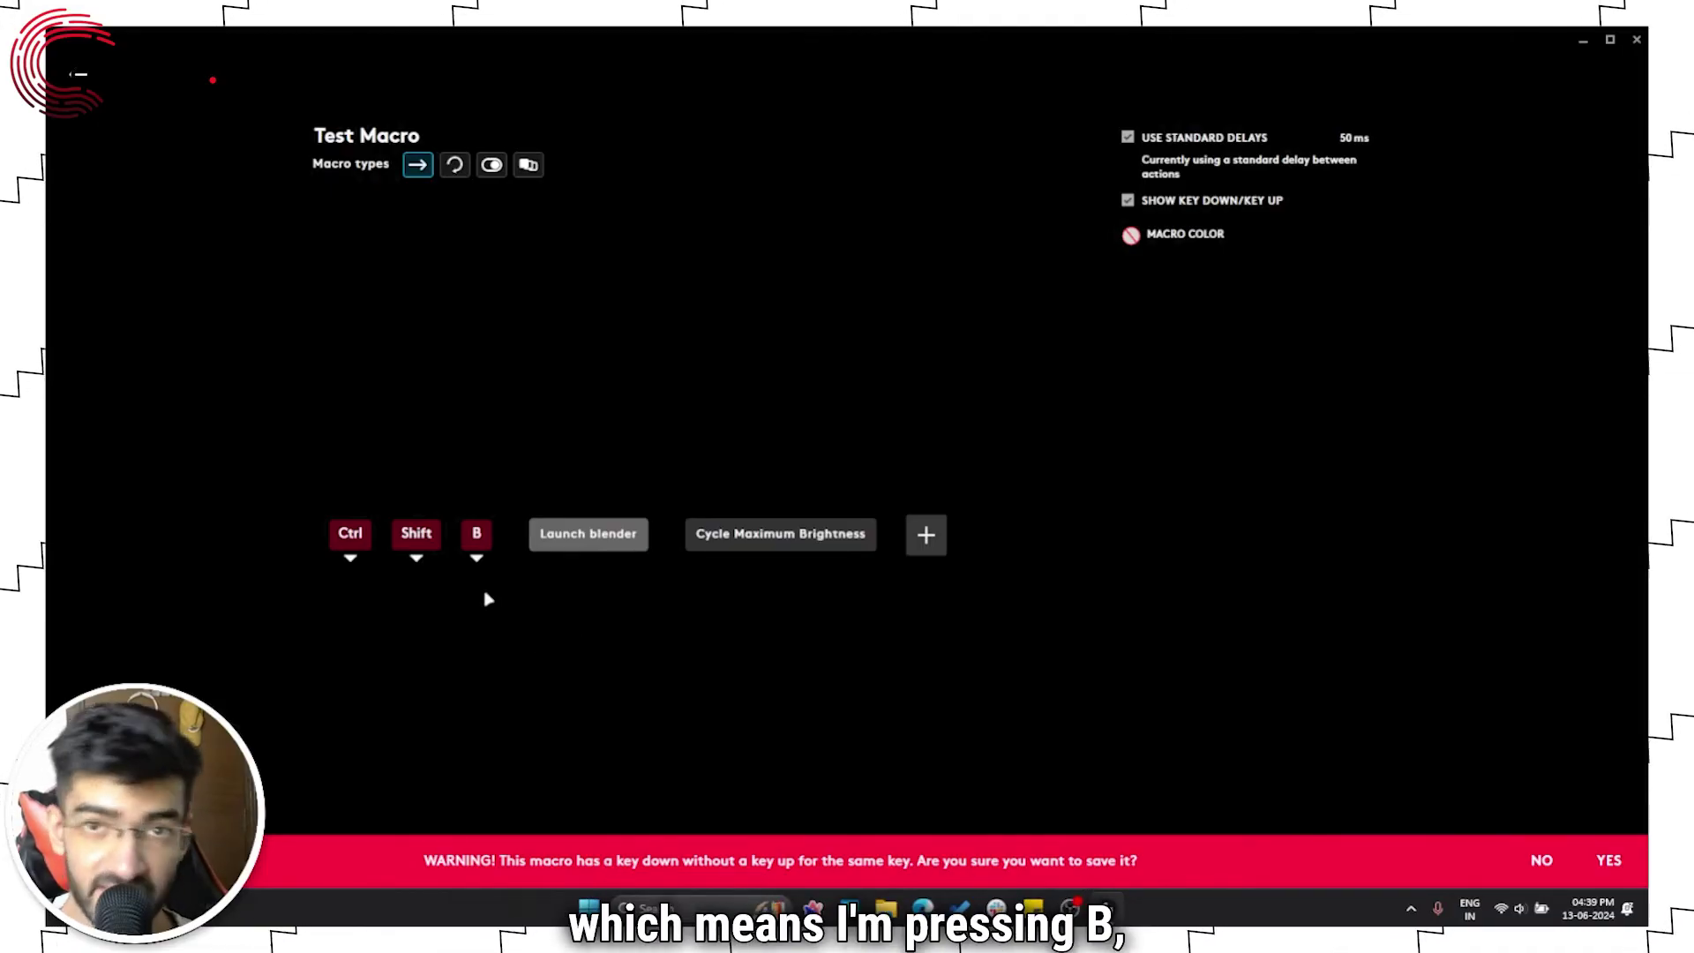
Confirm saving Test Macro, then show the mouse's side view with G-SHIFT turned on
click(1612, 862)
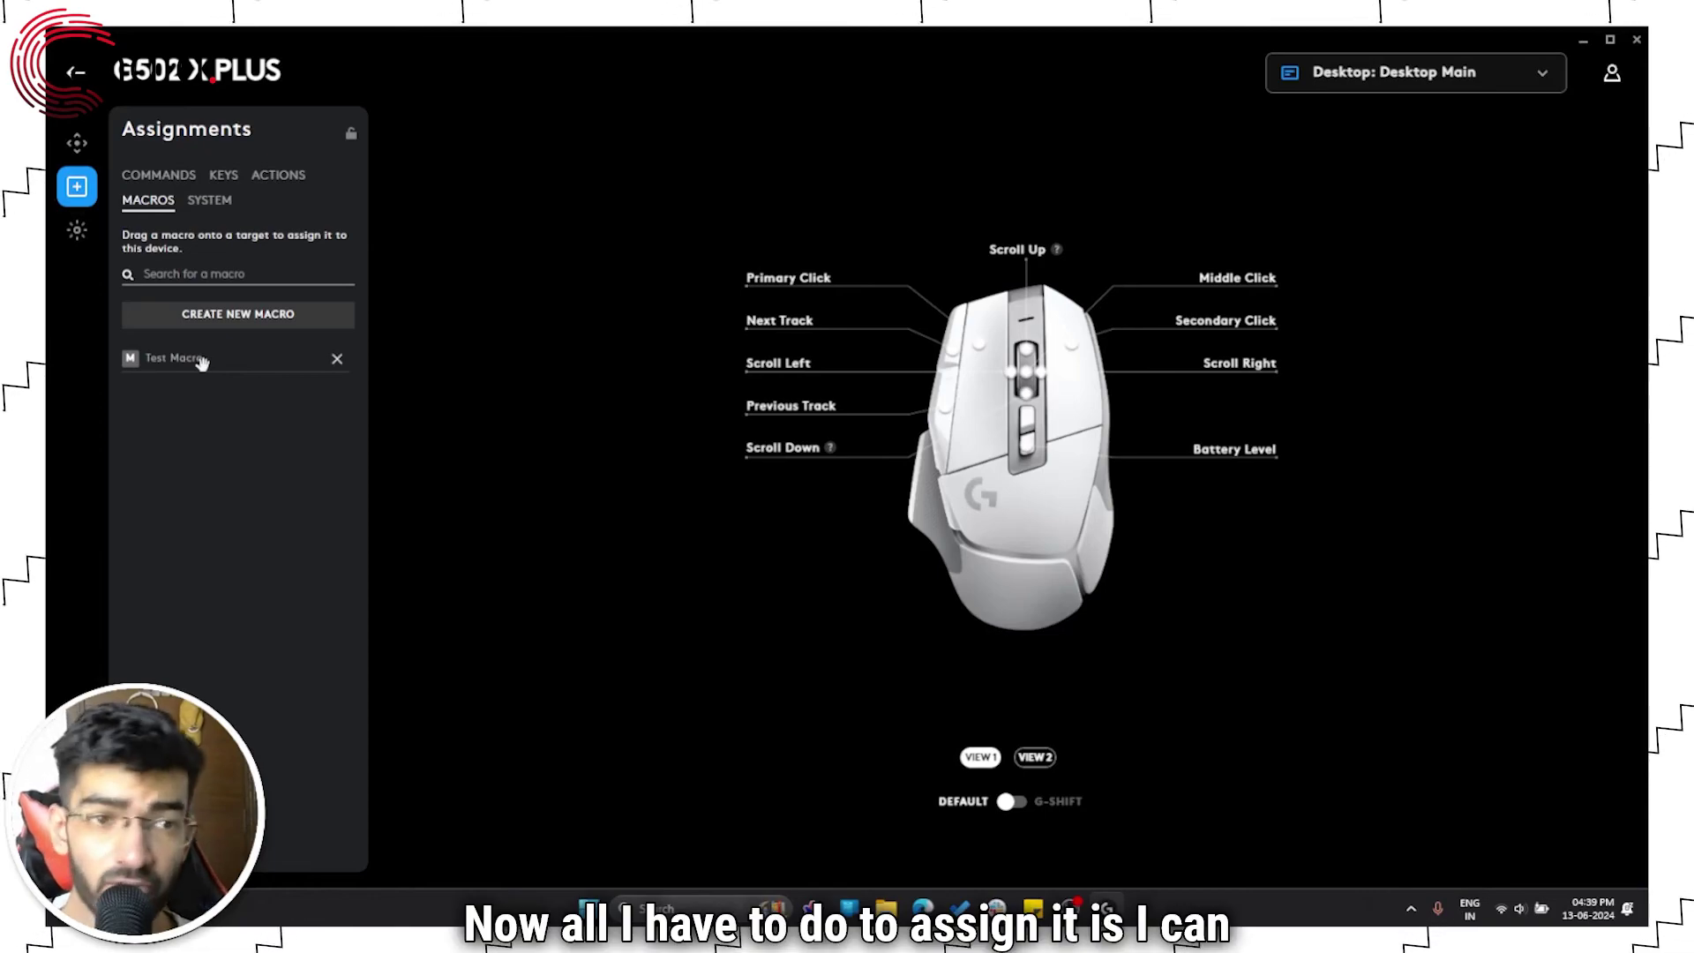
drag(177, 360, 295, 379)
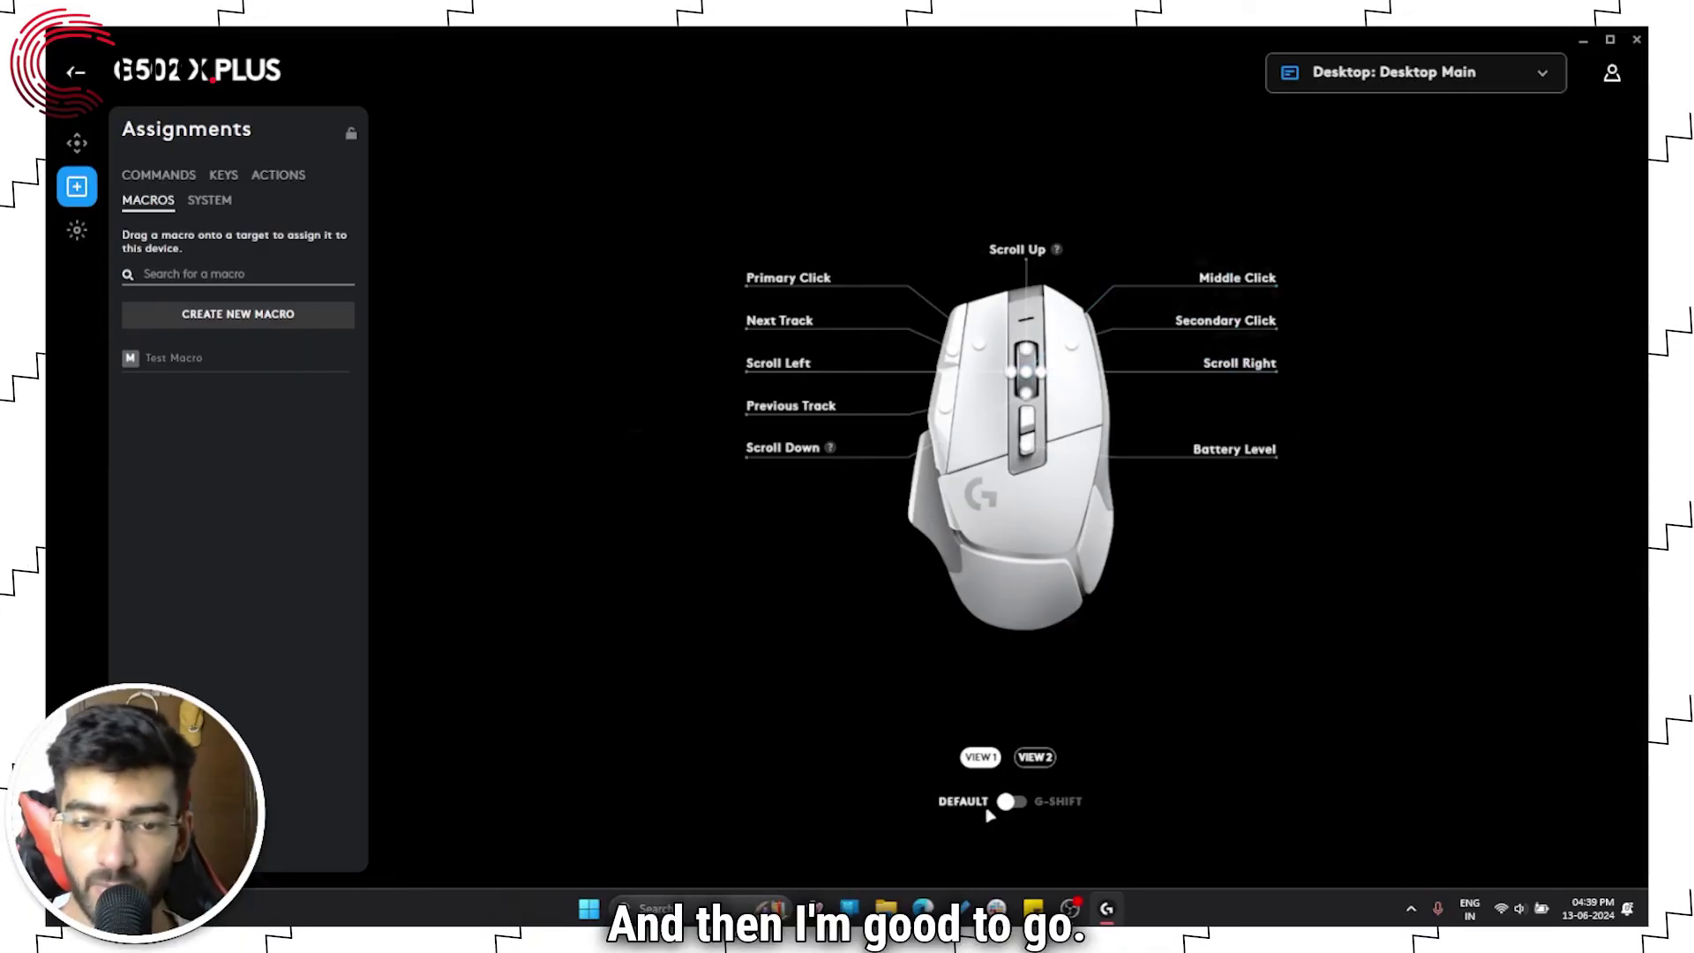
click(1035, 759)
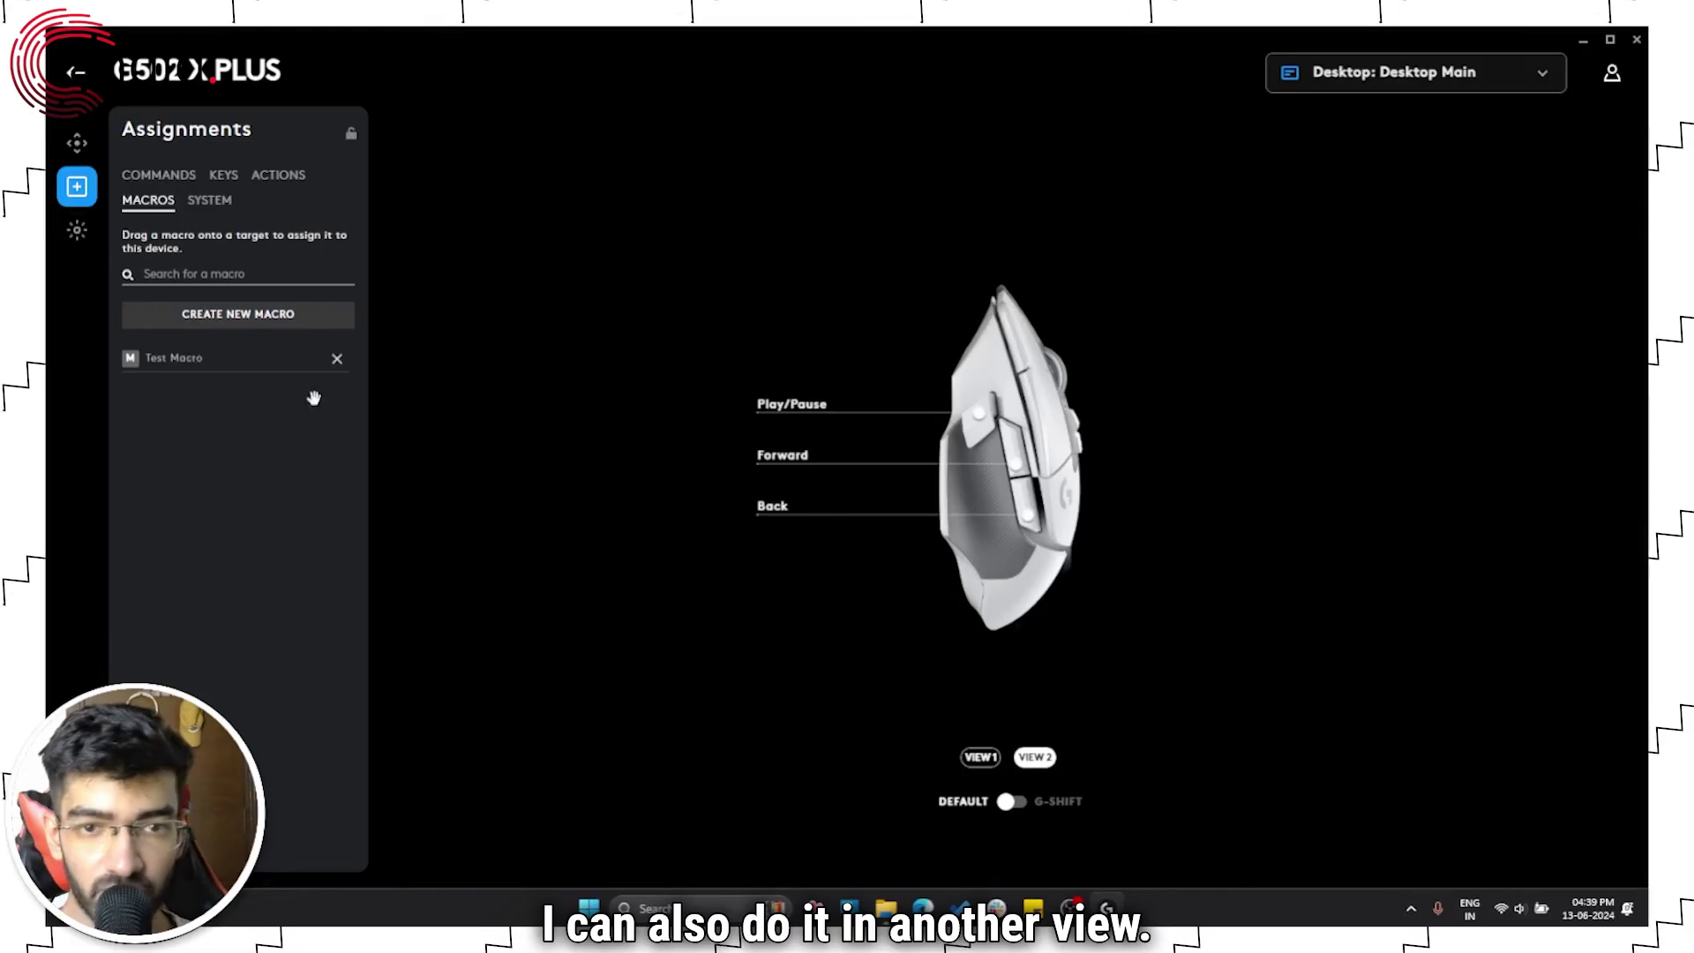
drag(314, 393, 290, 435)
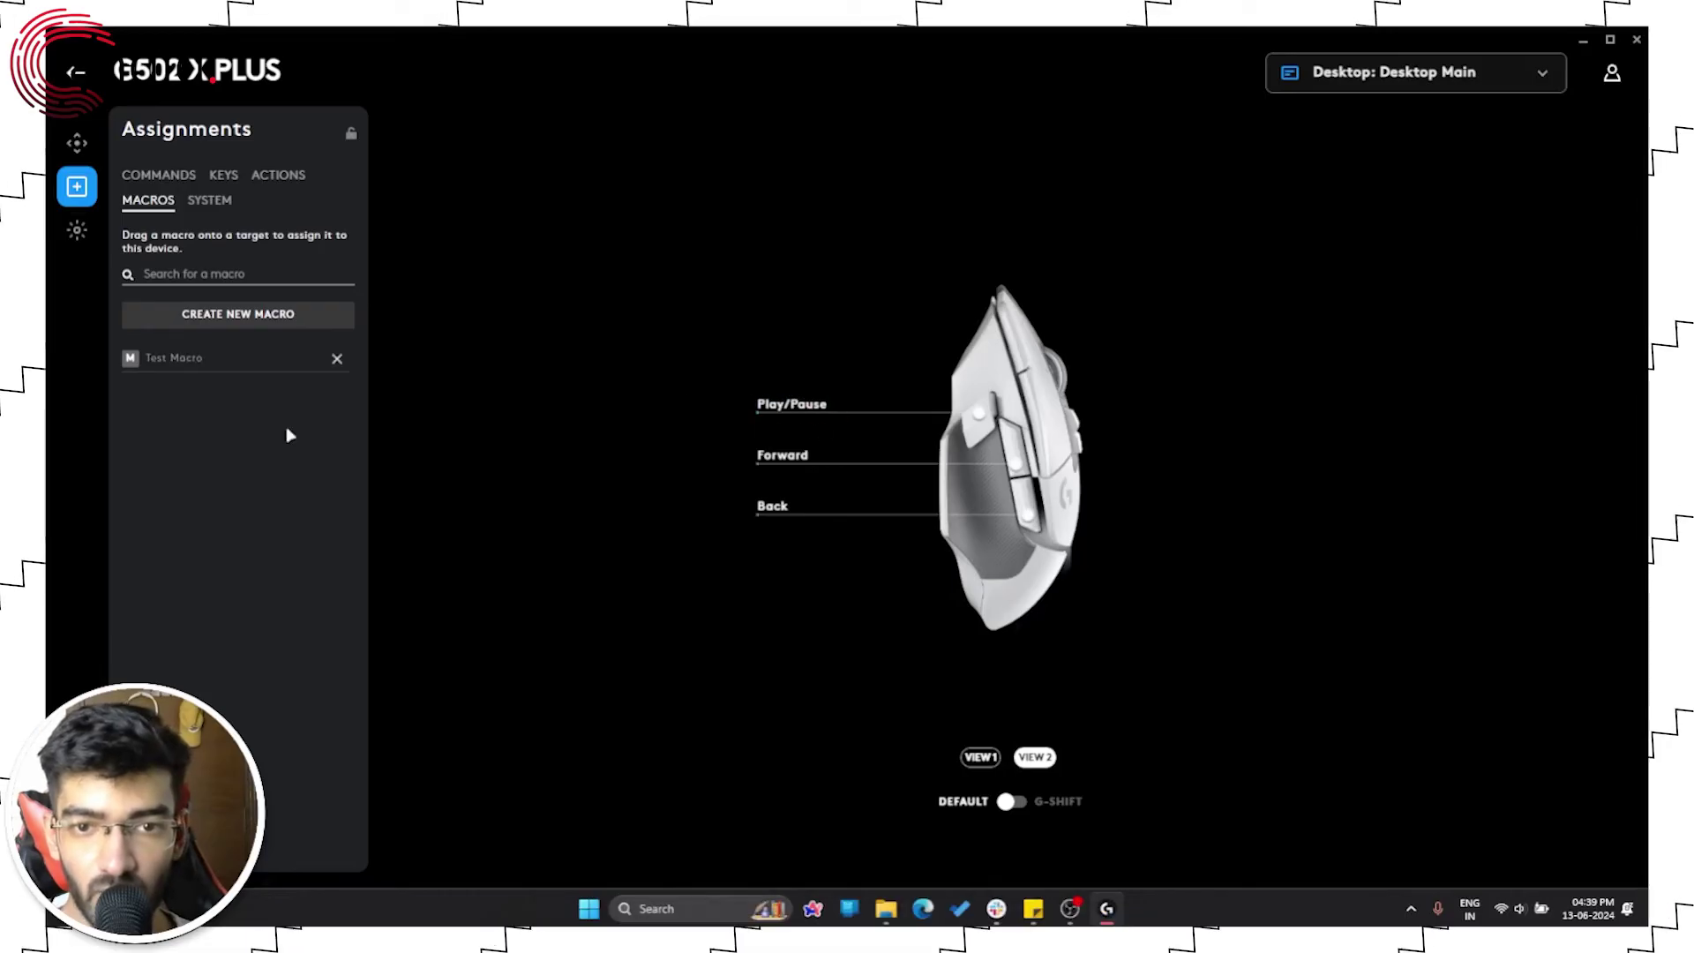
click(1046, 801)
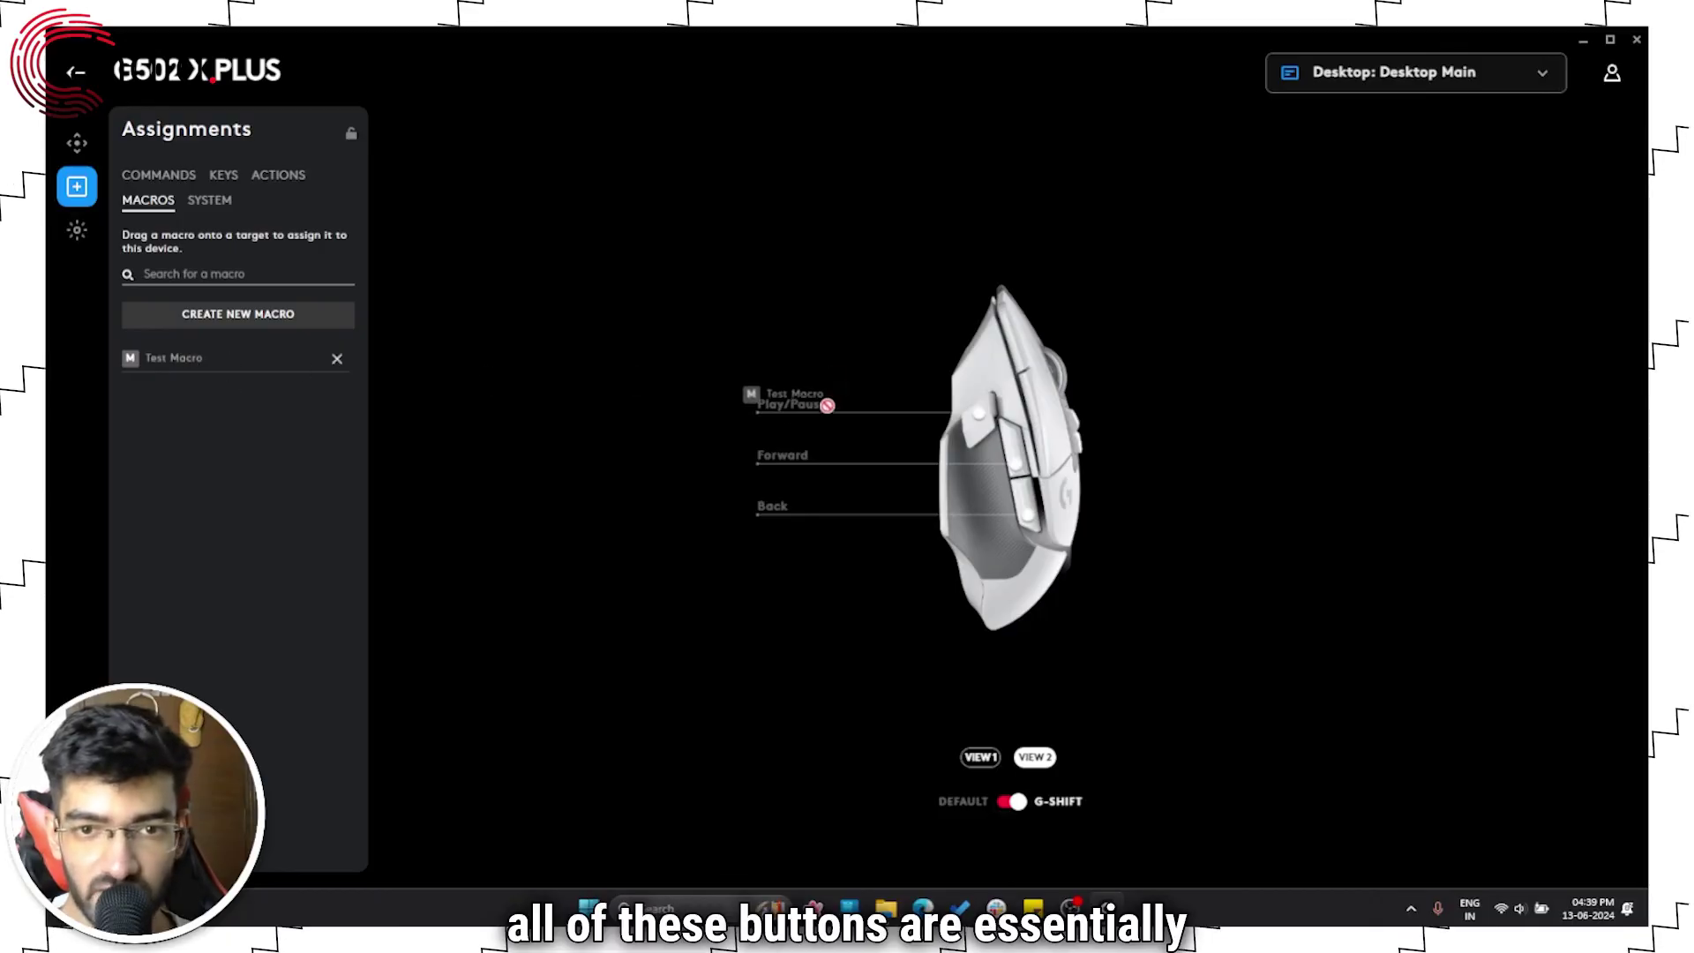
drag(827, 405, 304, 420)
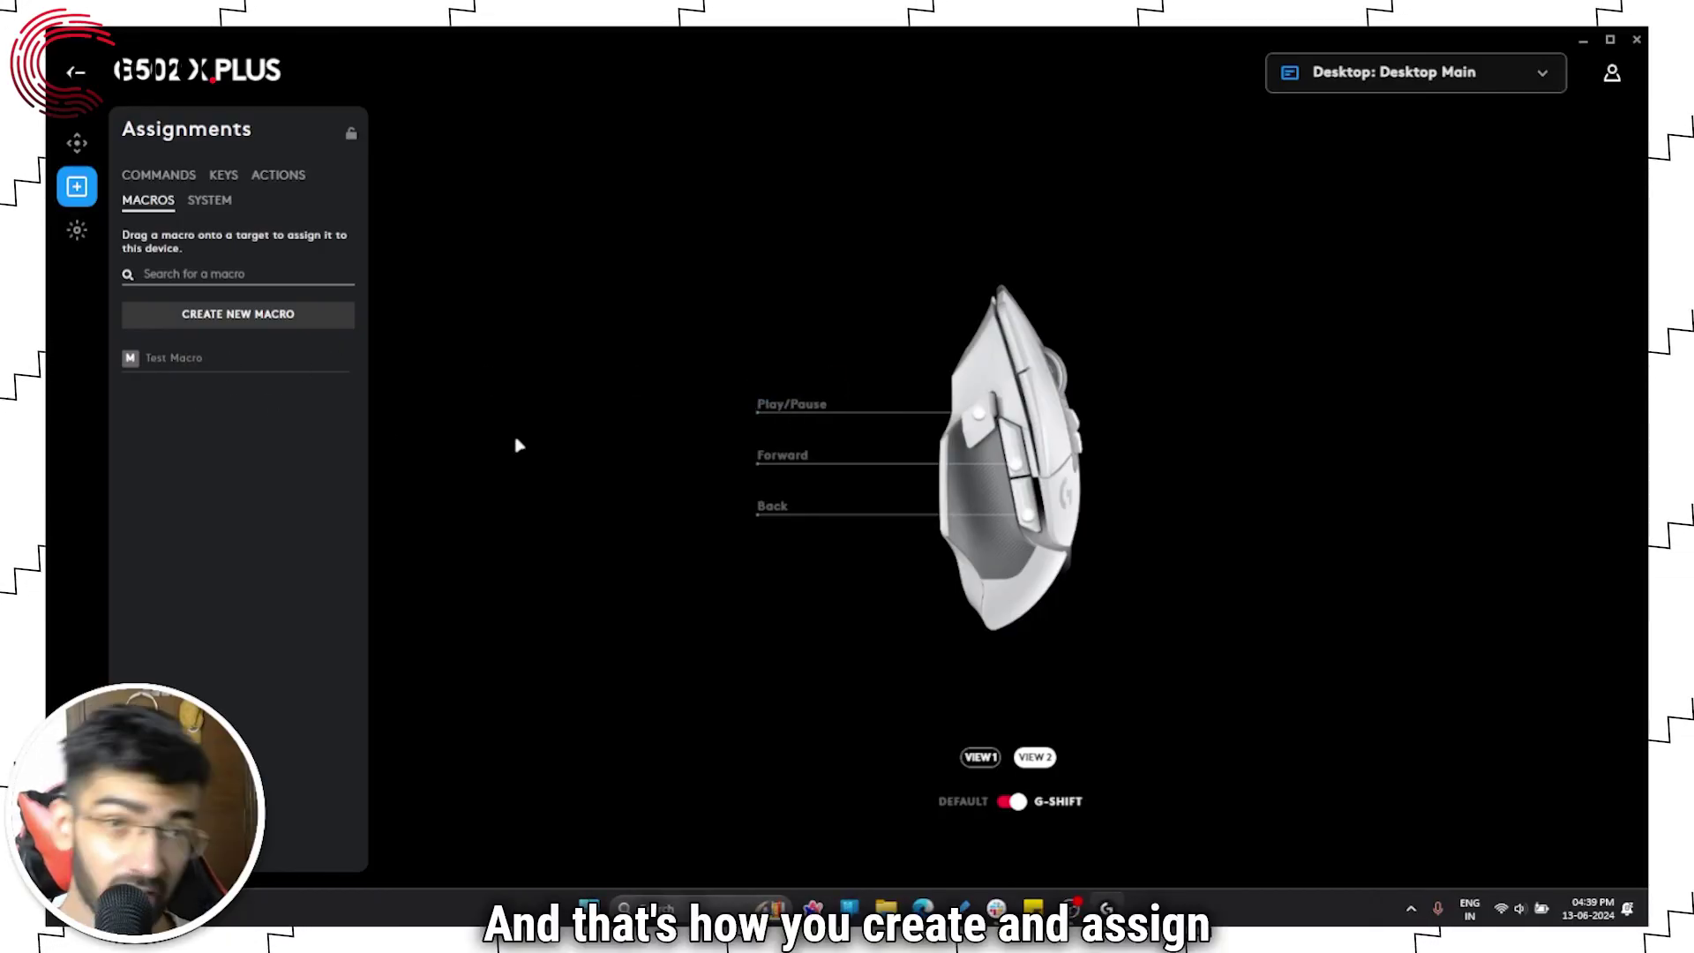